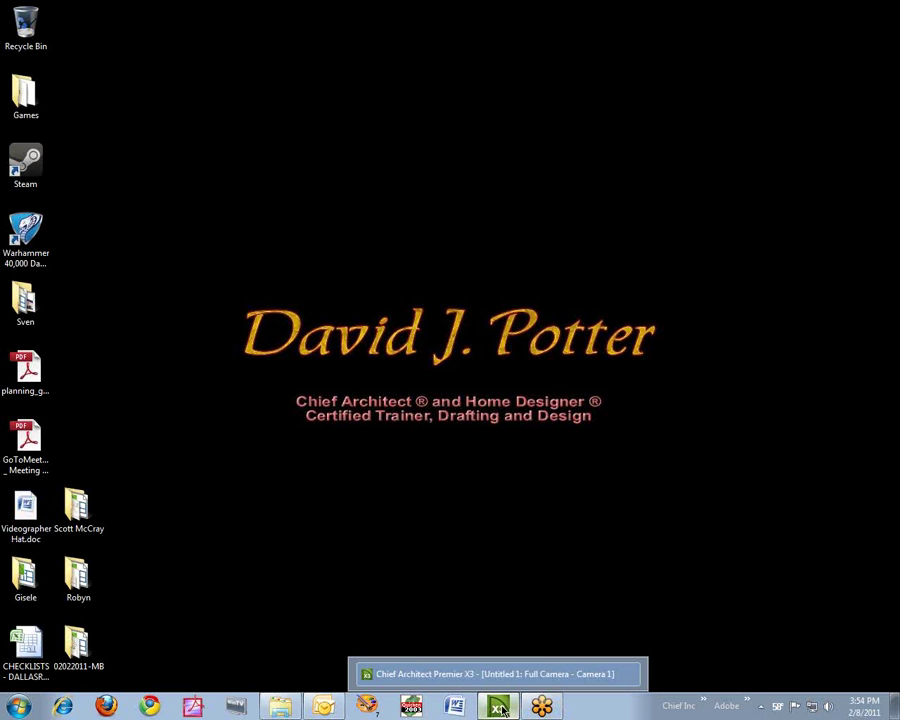
Restore the Chief Architect window showing the box's Full Camera 3D view
click(498, 708)
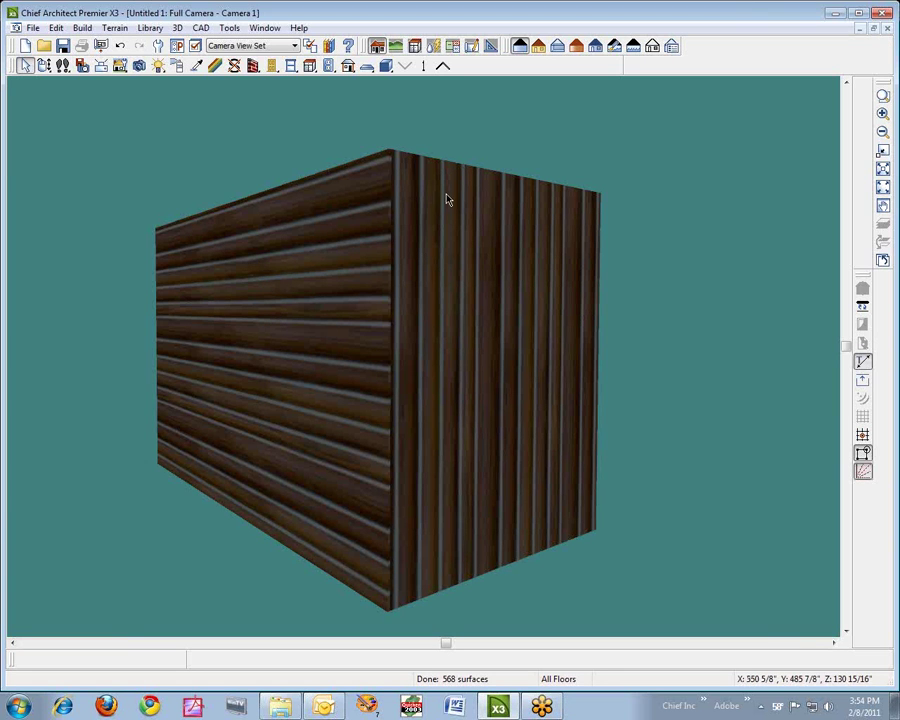
click(216, 66)
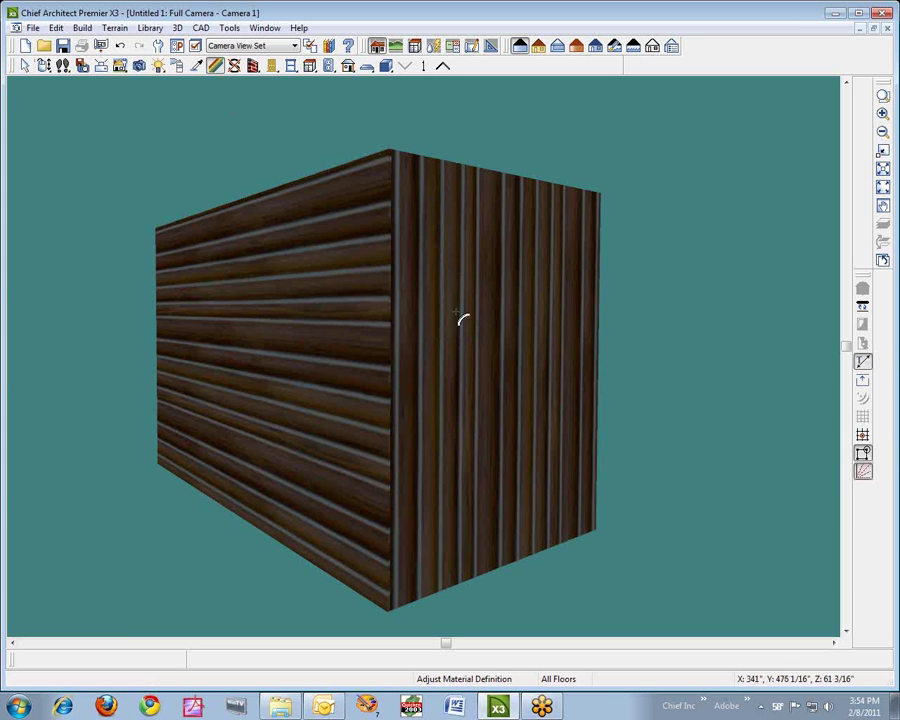
click(214, 66)
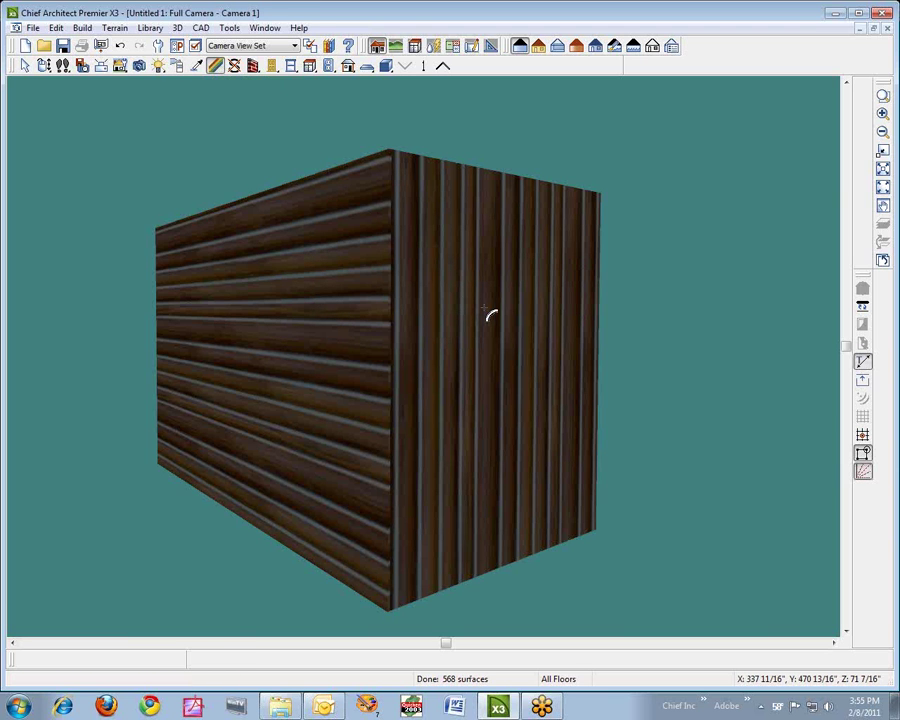
click(490, 316)
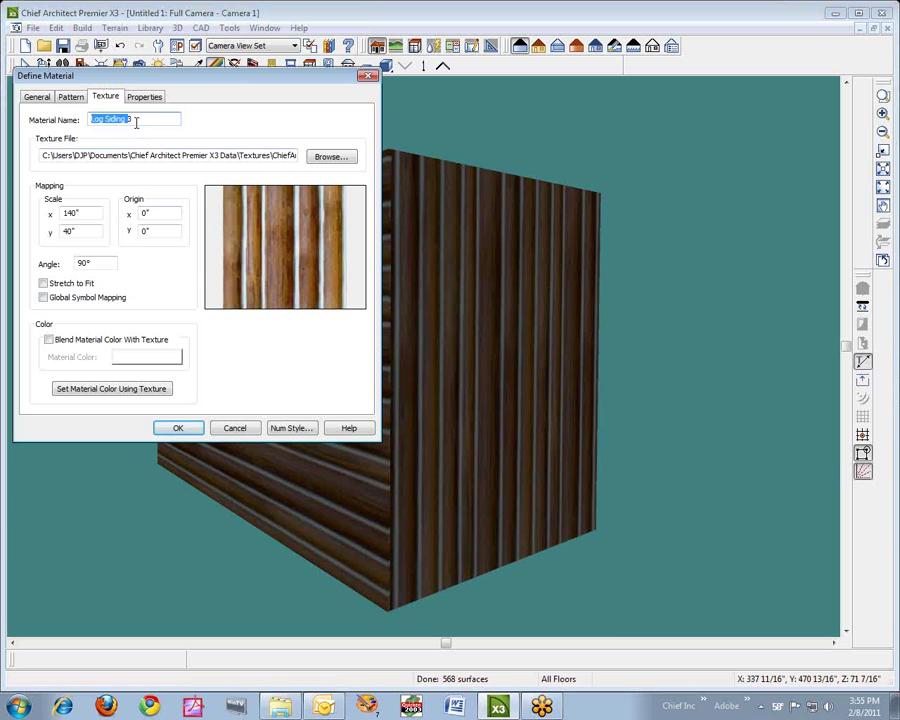
click(247, 429)
click(313, 337)
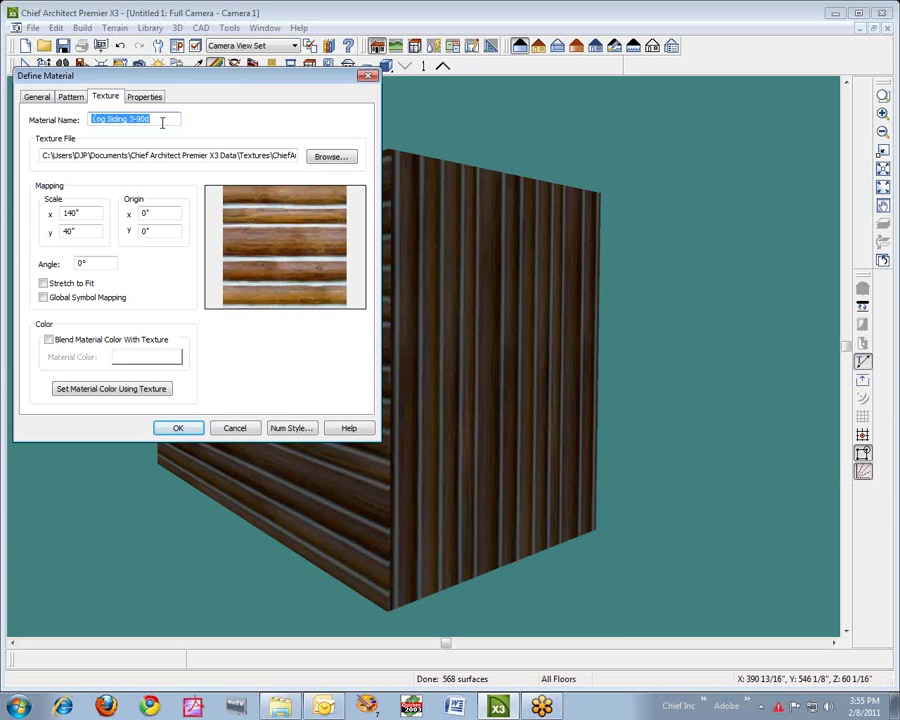
click(236, 428)
click(43, 65)
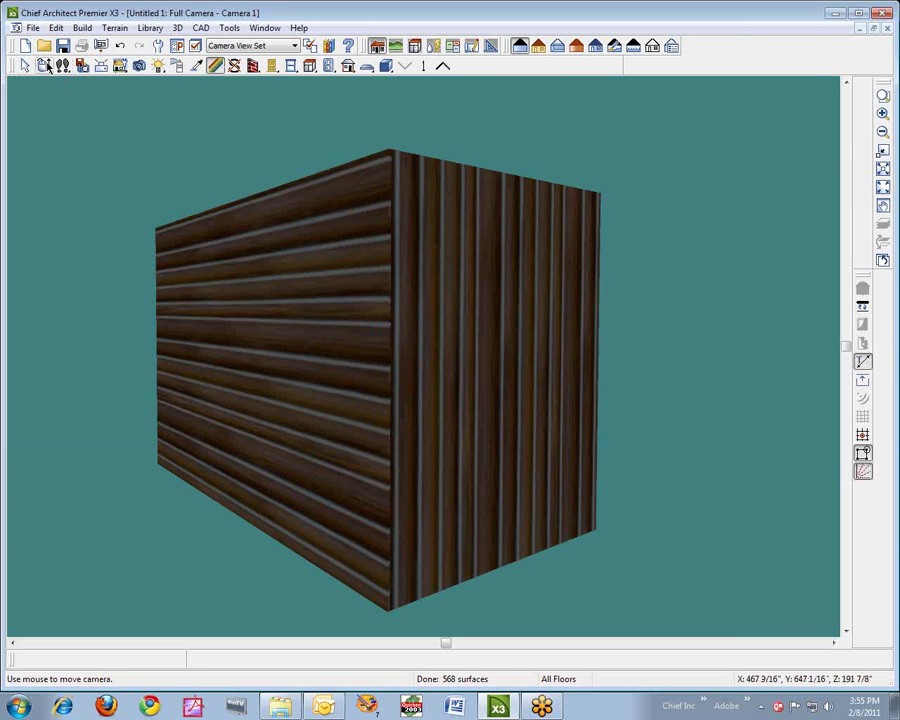
Orbit the camera around to the box's side with the vertical-siding wall
drag(530, 398, 741, 368)
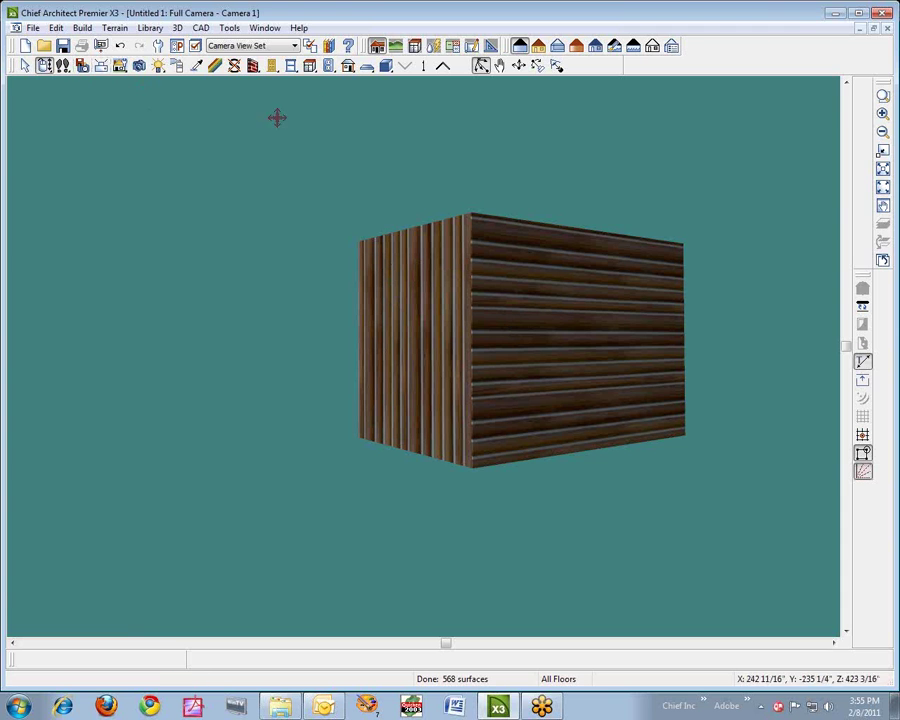
Eyedrop the horizontal log siding and paint it onto the vertical-siding wall
click(196, 66)
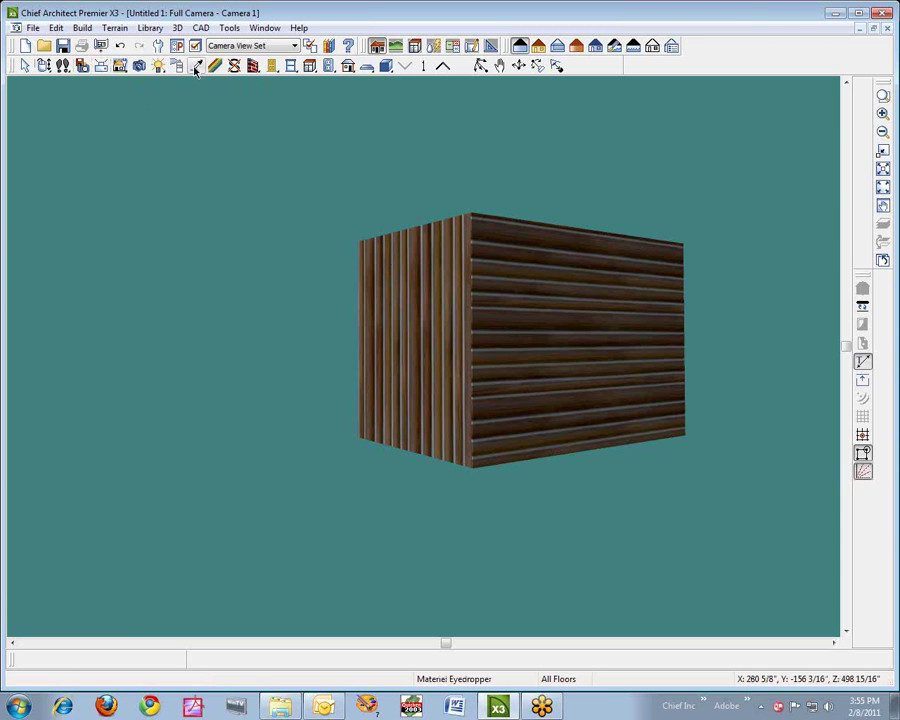
click(524, 316)
click(438, 341)
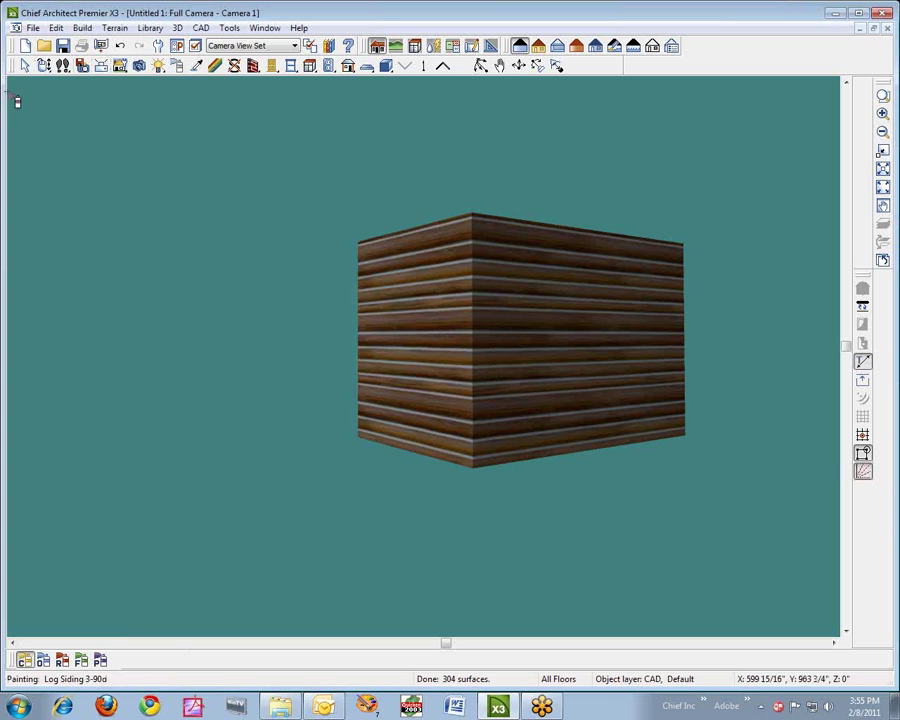
click(43, 65)
drag(464, 311, 148, 205)
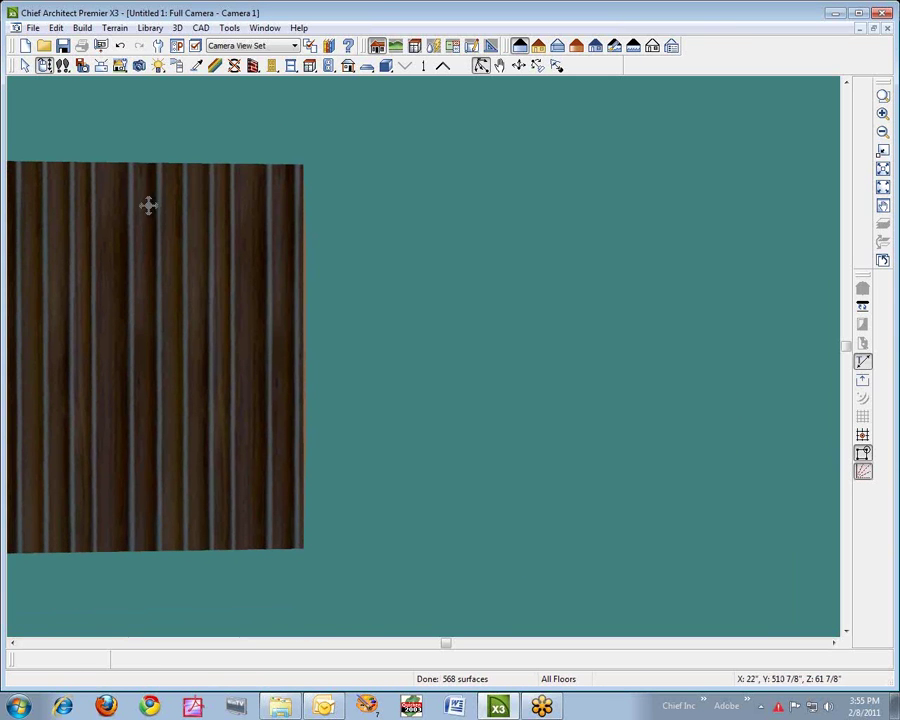
Resample the horizontal log siding from the front wall and paint the right wall with it
click(196, 66)
click(212, 320)
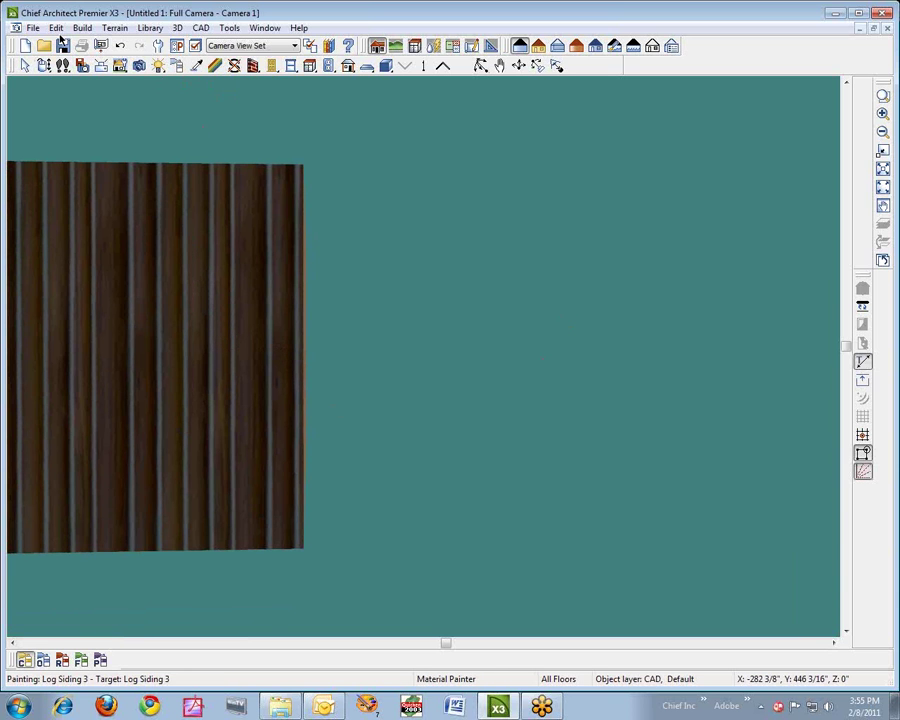
key(Escape)
drag(153, 267, 285, 272)
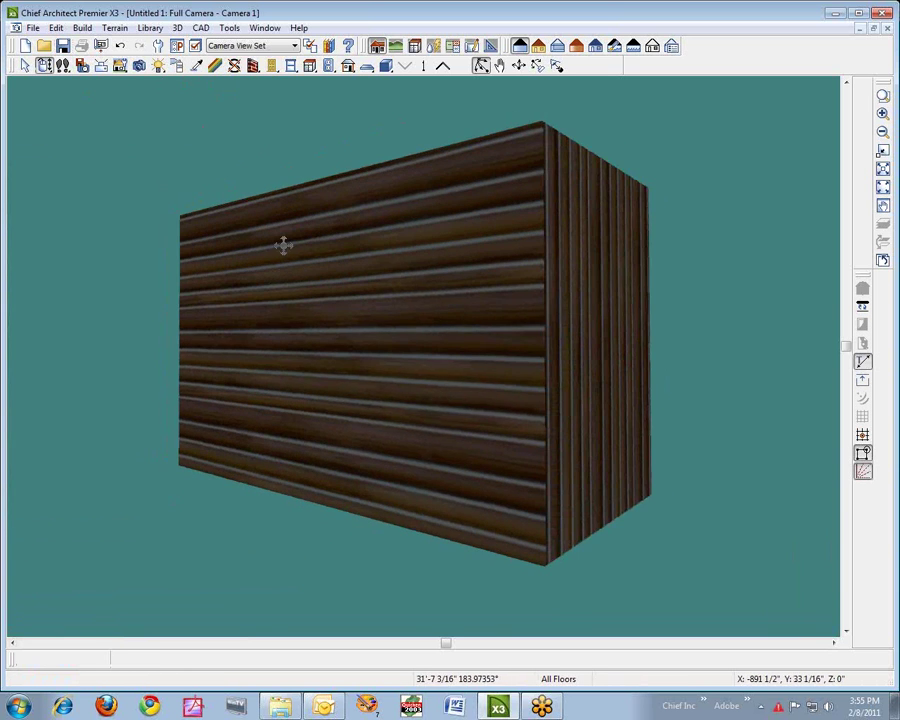
click(196, 66)
click(488, 317)
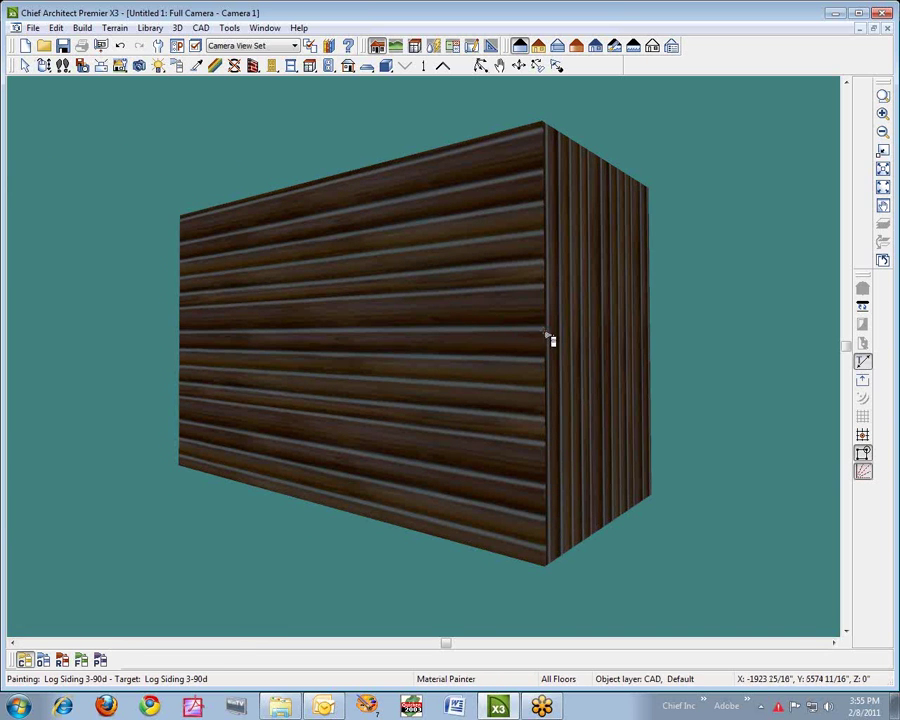
click(597, 342)
click(44, 65)
drag(606, 330, 350, 342)
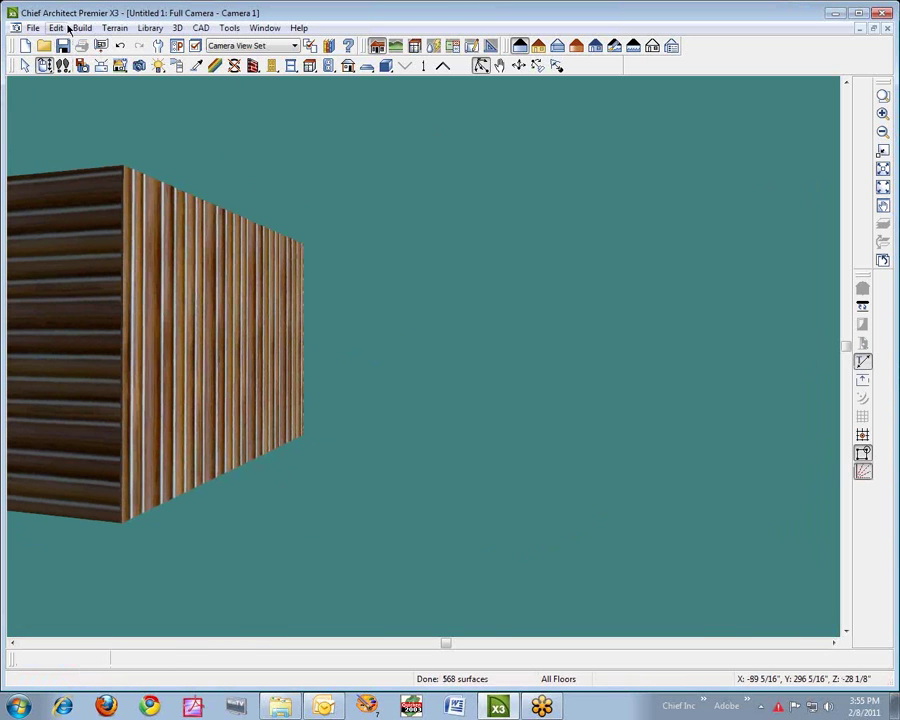
Paint the end wall with the side wall's horizontal siding and fit the box to the window
click(215, 65)
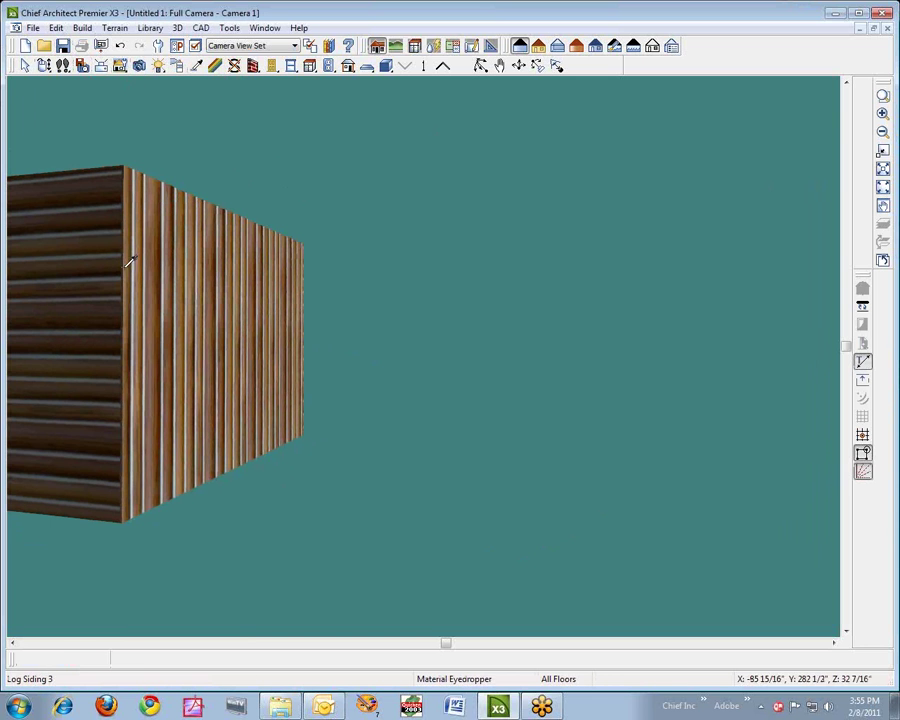
click(100, 260)
click(230, 290)
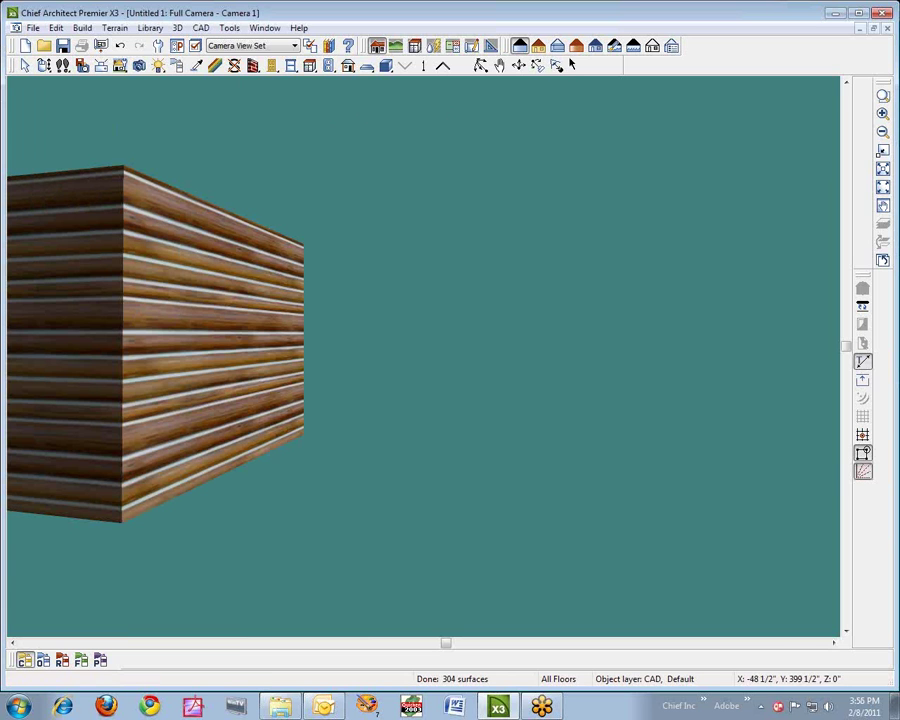
click(884, 189)
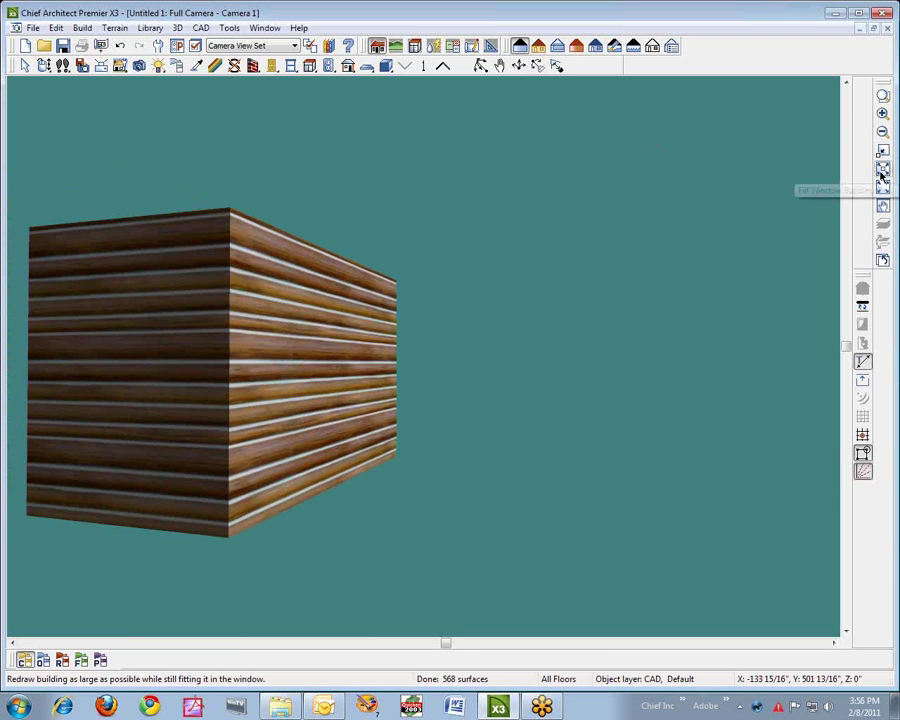
click(883, 169)
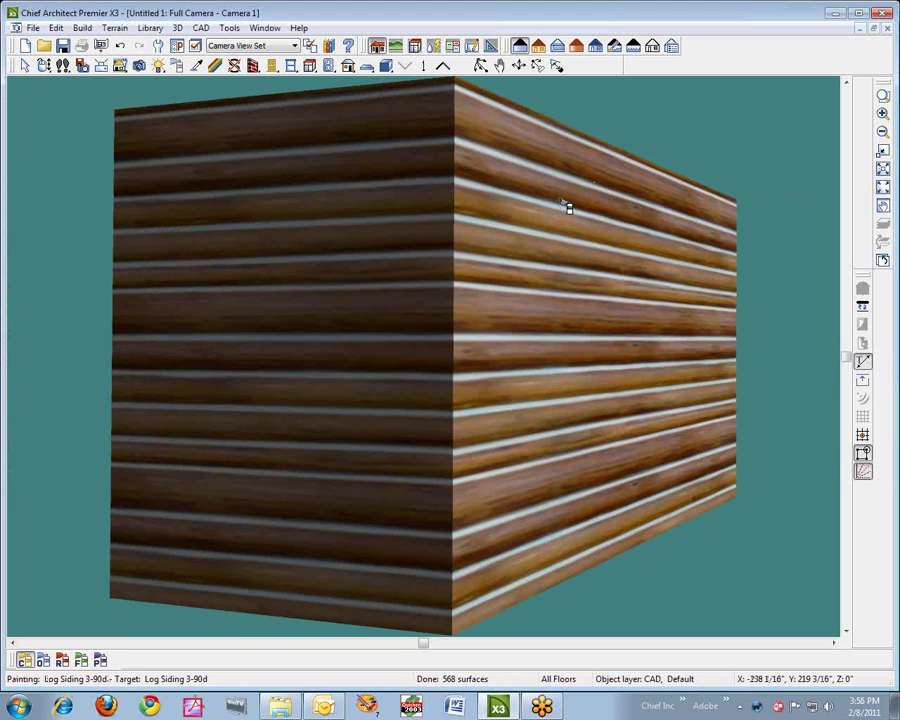
Inspect the log wall's material definition without changes, then close the 3D camera view
click(214, 65)
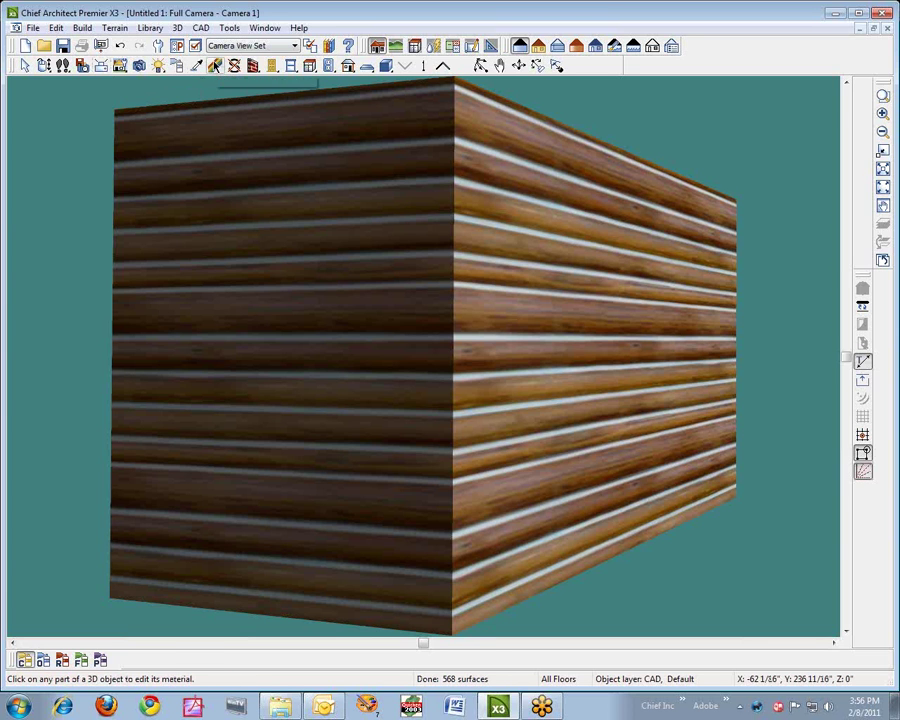
click(333, 275)
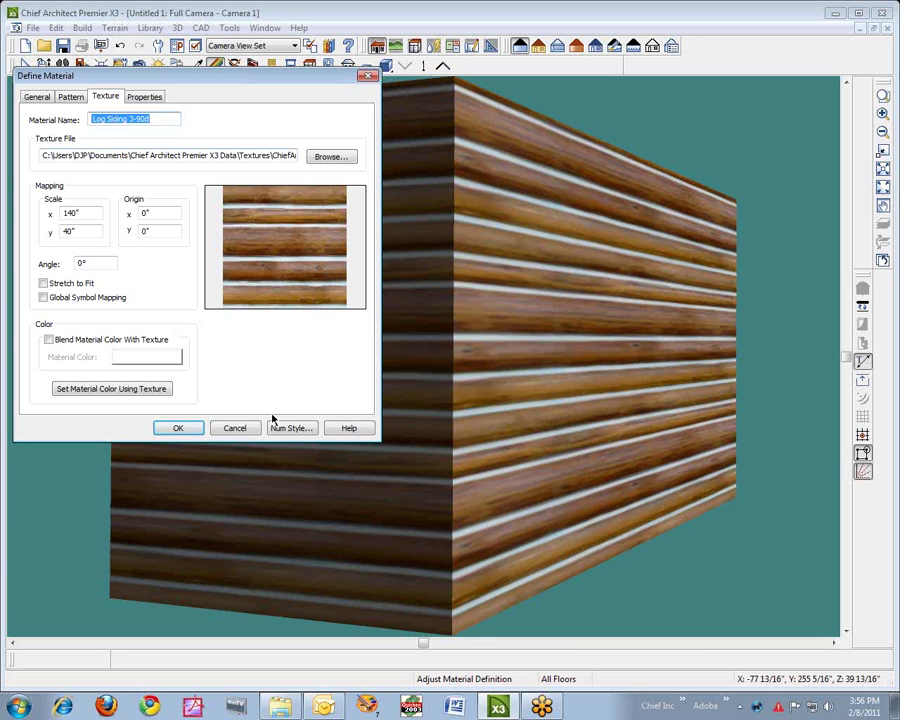
click(234, 429)
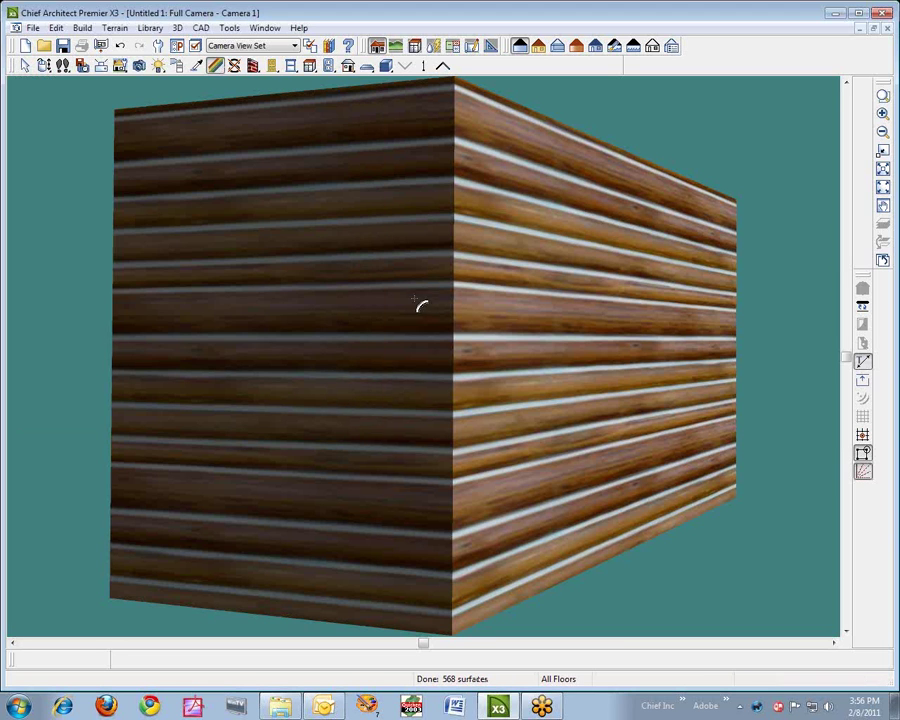
click(890, 28)
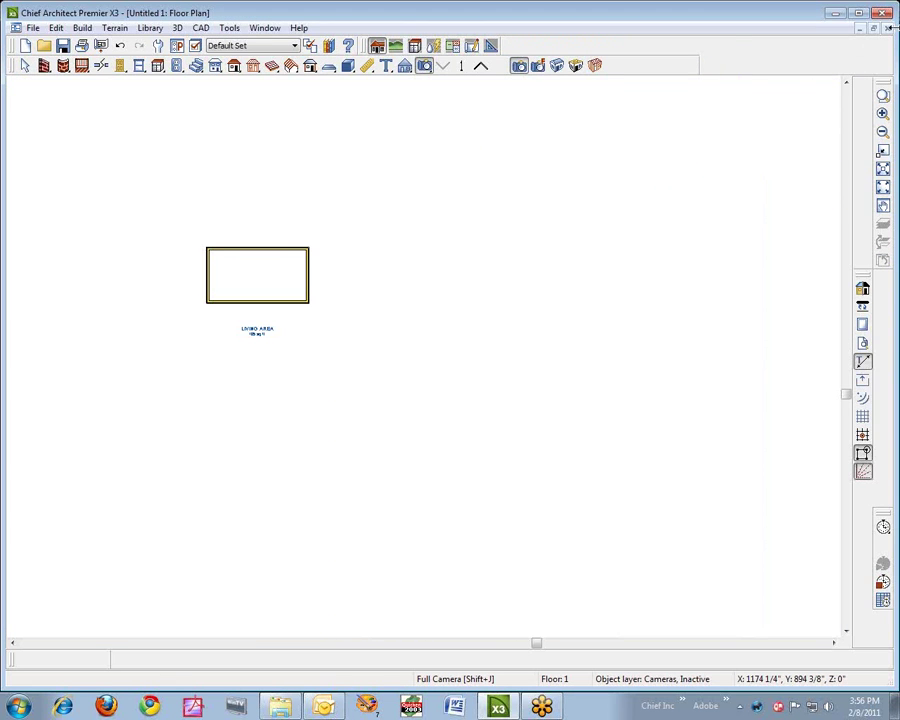
Discard the current plan, start a new plan, and draw the rectangular box of exterior walls
click(893, 31)
click(500, 402)
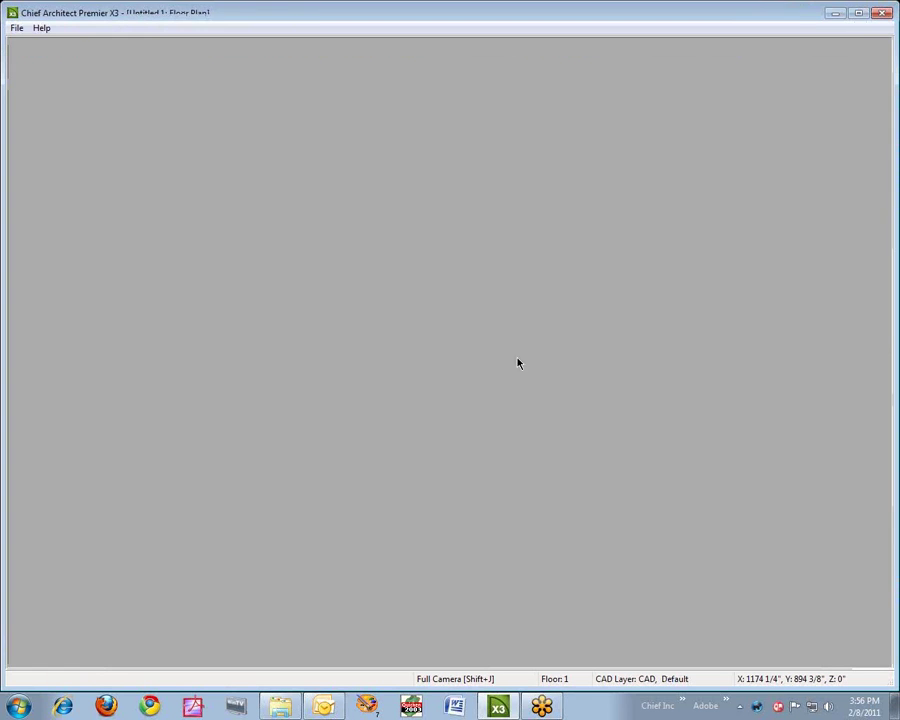
click(17, 28)
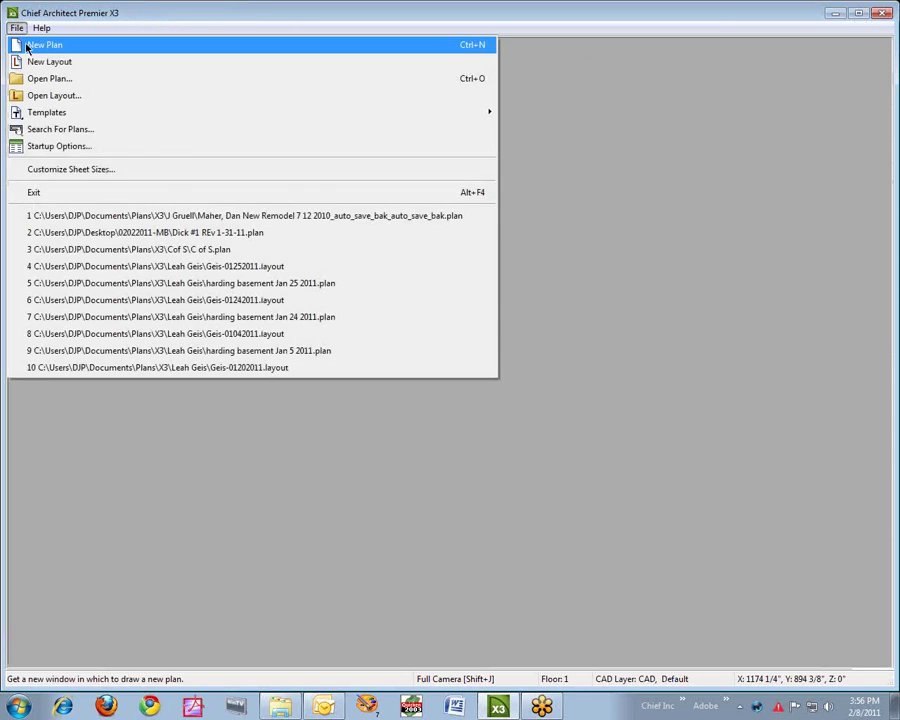
click(10, 45)
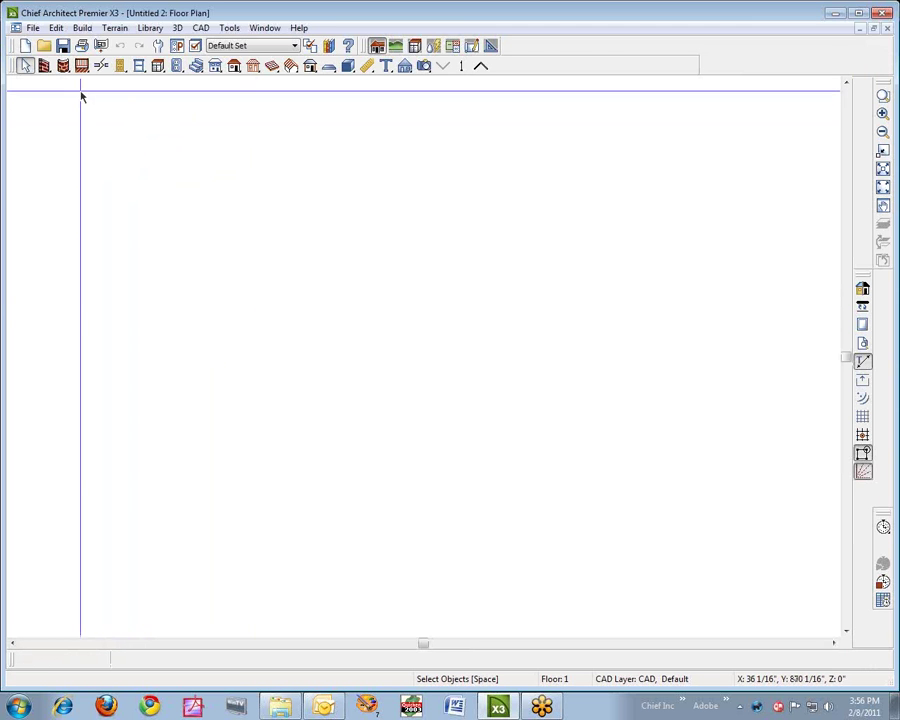
click(44, 65)
mouse_move(265, 311)
mouse_down()
mouse_move(446, 311)
mouse_move(431, 445)
mouse_move(445, 443)
mouse_move(265, 452)
mouse_move(263, 306)
mouse_up()
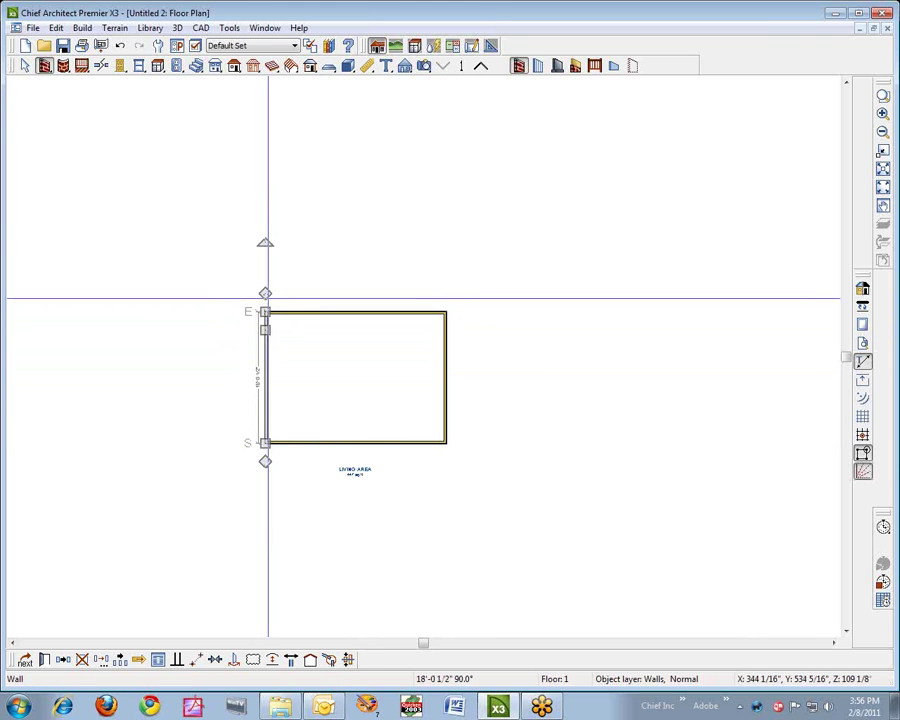
Show the building in a full 3D perspective view and inspect the Tan1 Siding material definition
click(425, 66)
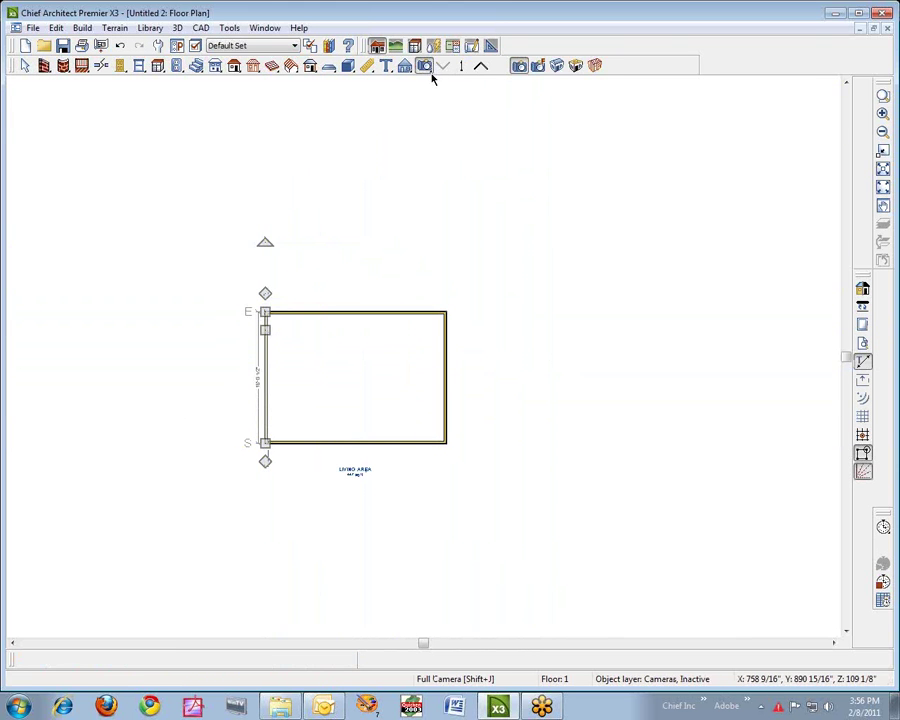
click(555, 67)
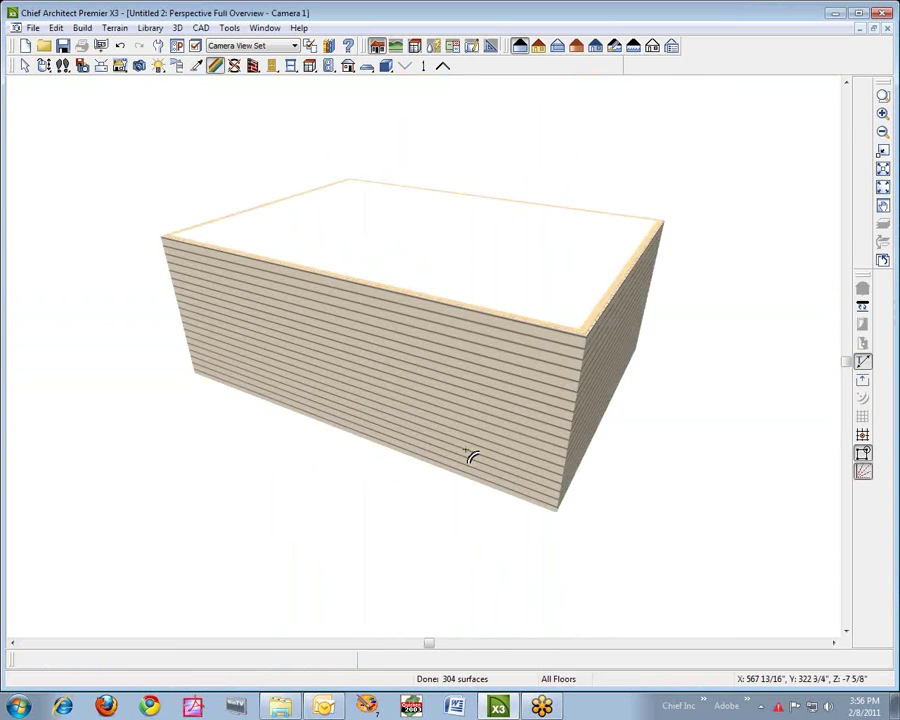
double_click(372, 363)
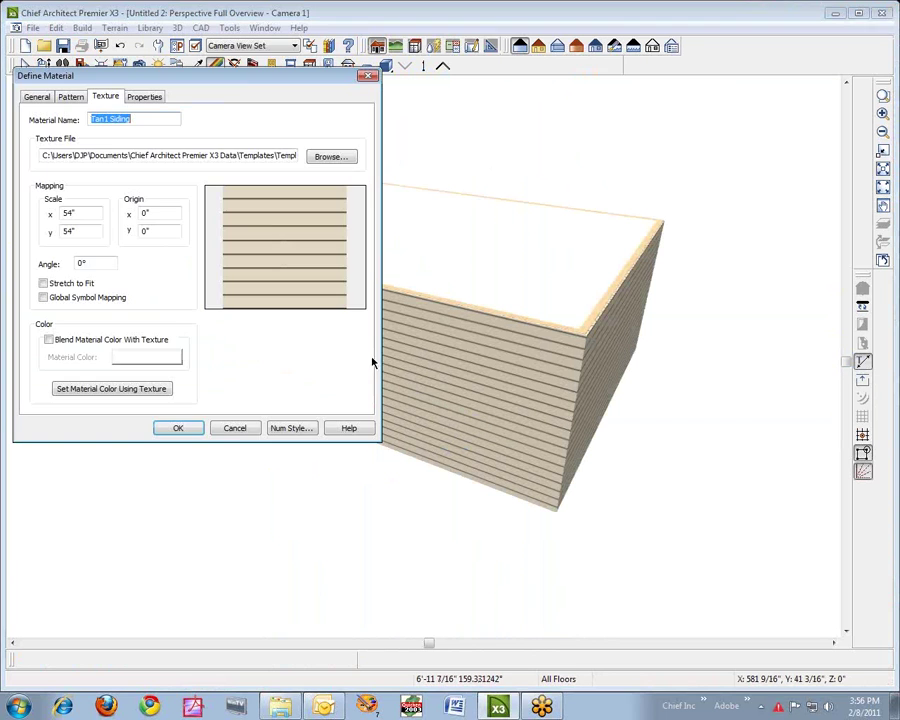
click(235, 428)
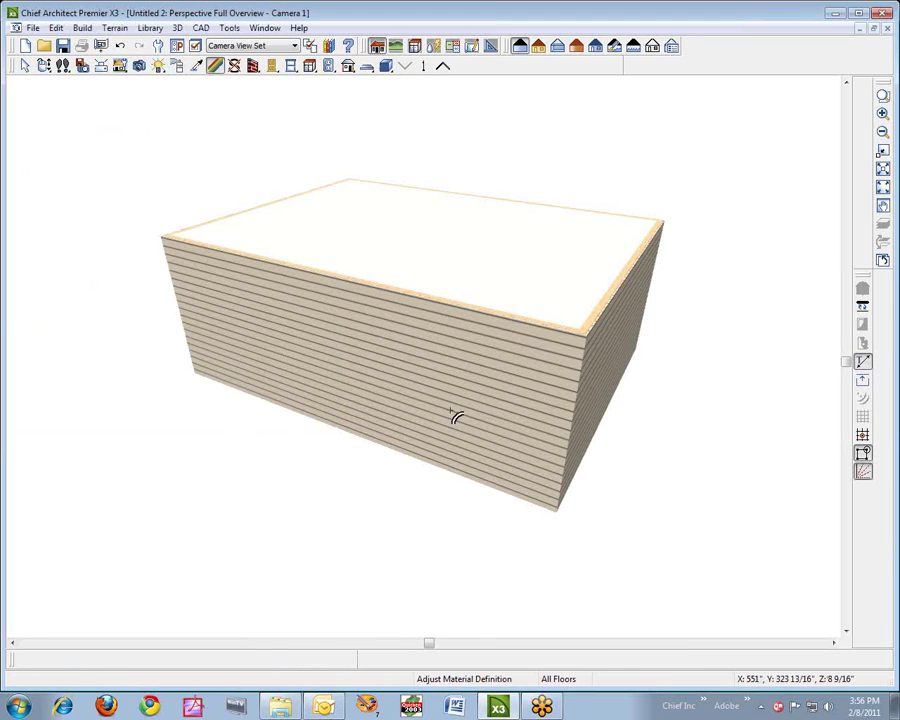
click(397, 352)
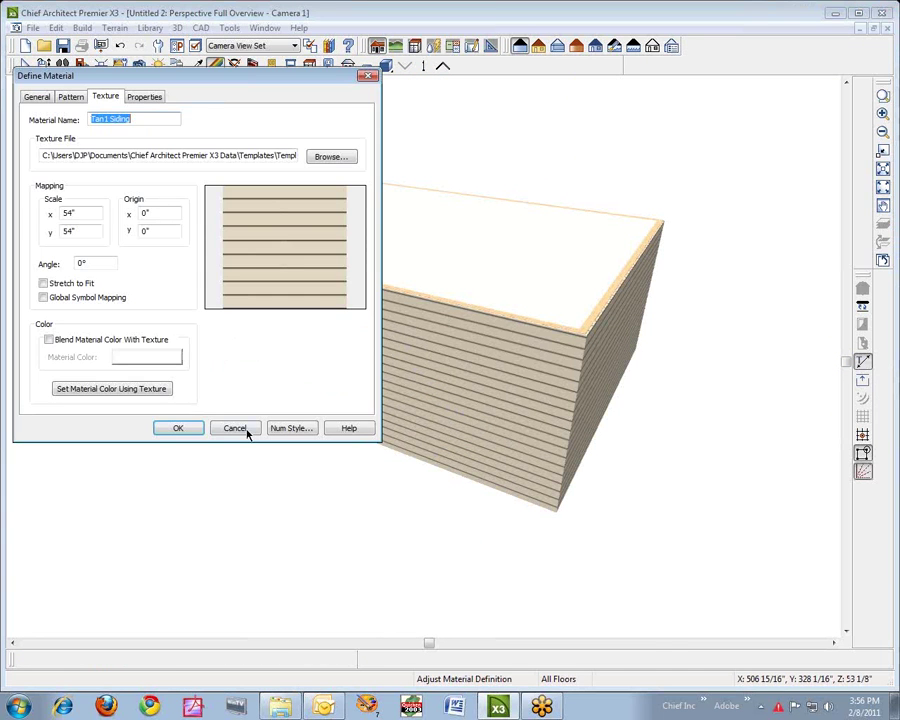
click(243, 428)
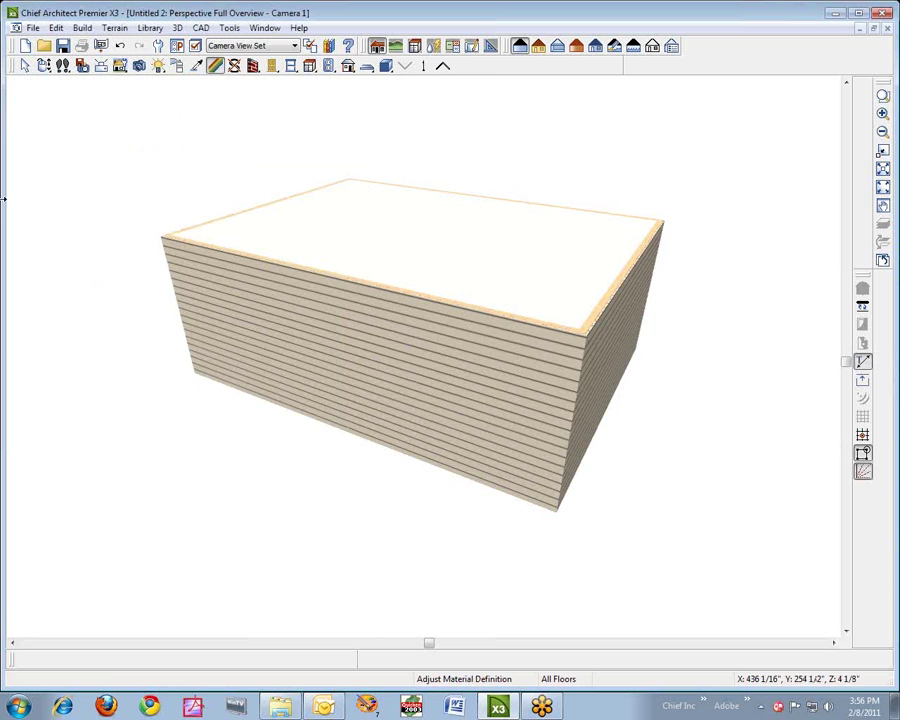
Orbit around the building, recheck the siding's material definition, and pick the Material Painter
click(43, 66)
drag(434, 373, 385, 343)
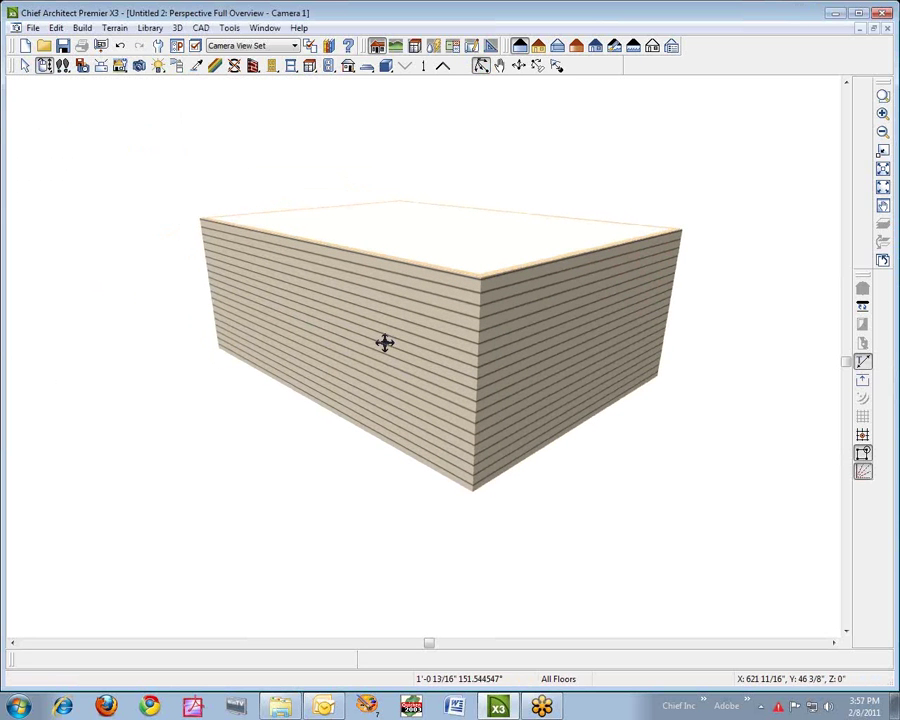
click(77, 72)
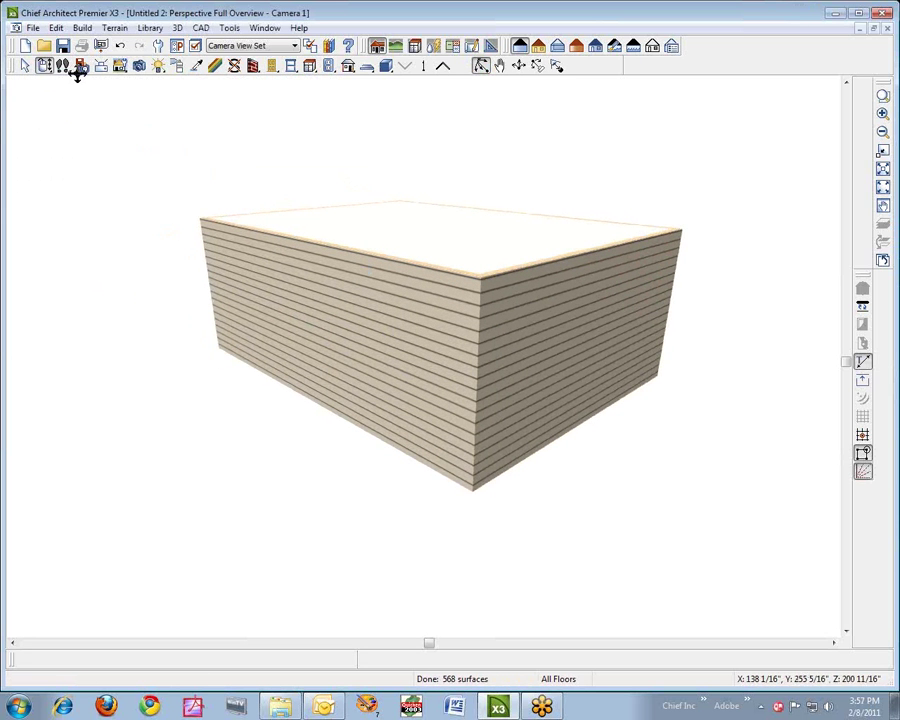
click(215, 65)
click(333, 338)
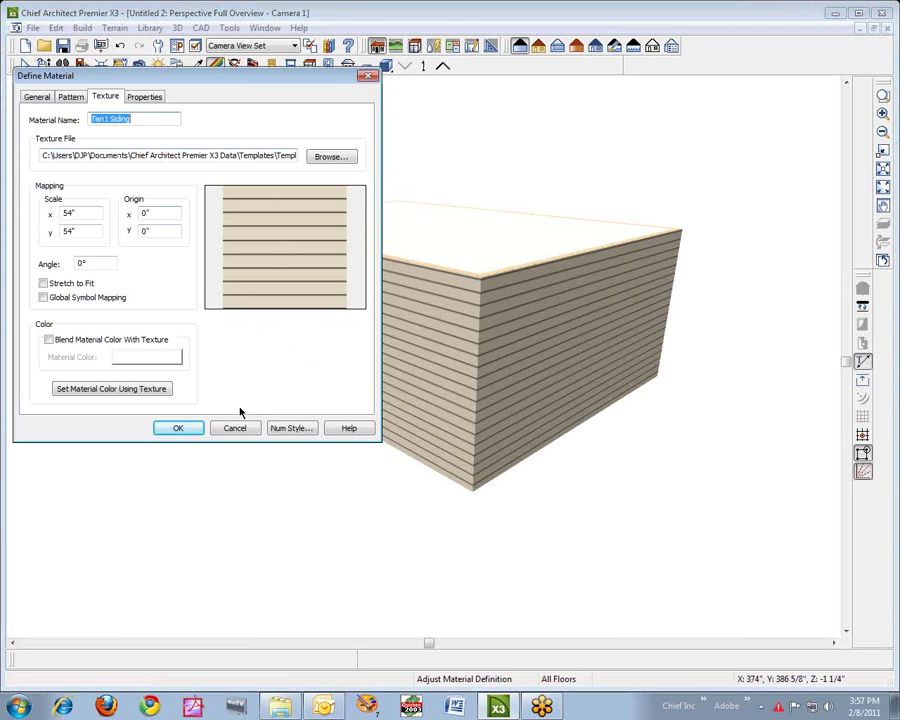
click(248, 430)
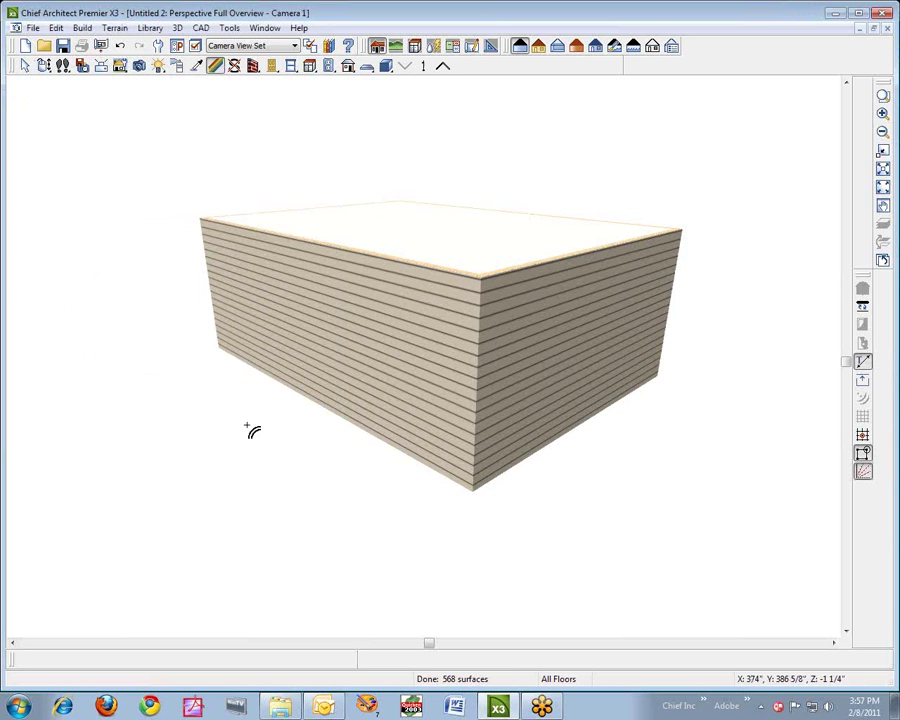
click(181, 67)
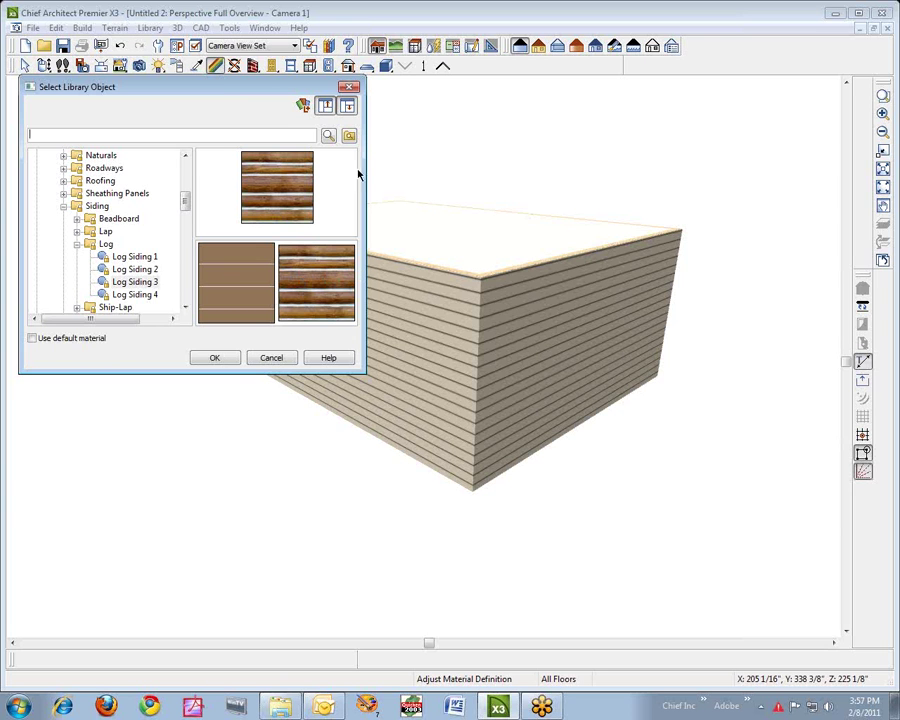
Choose Log Siding 3 from the Log siding library and paint it over the tan walls
click(140, 256)
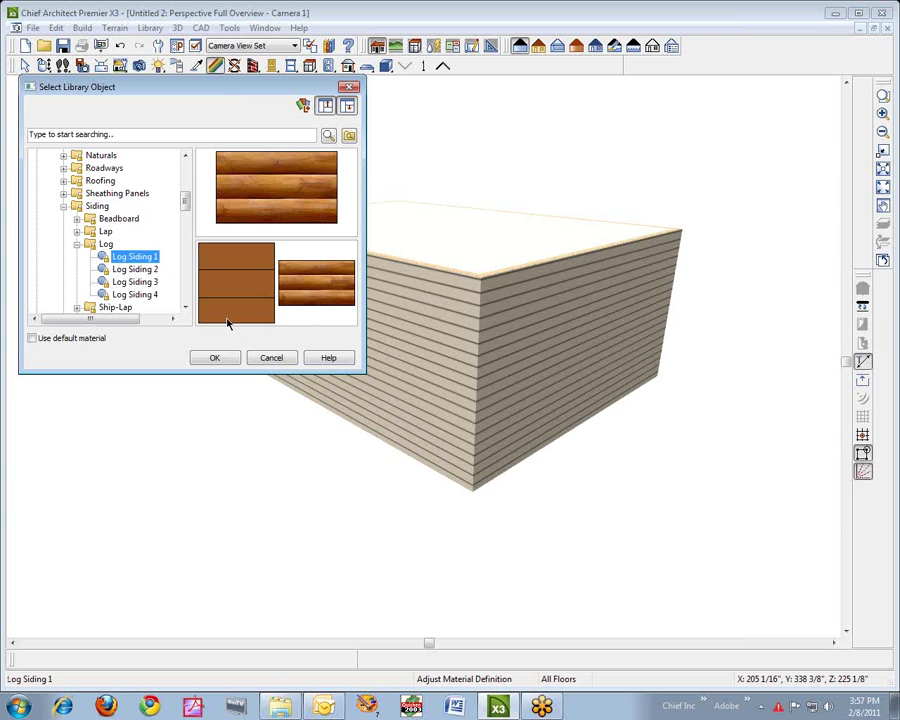
click(139, 270)
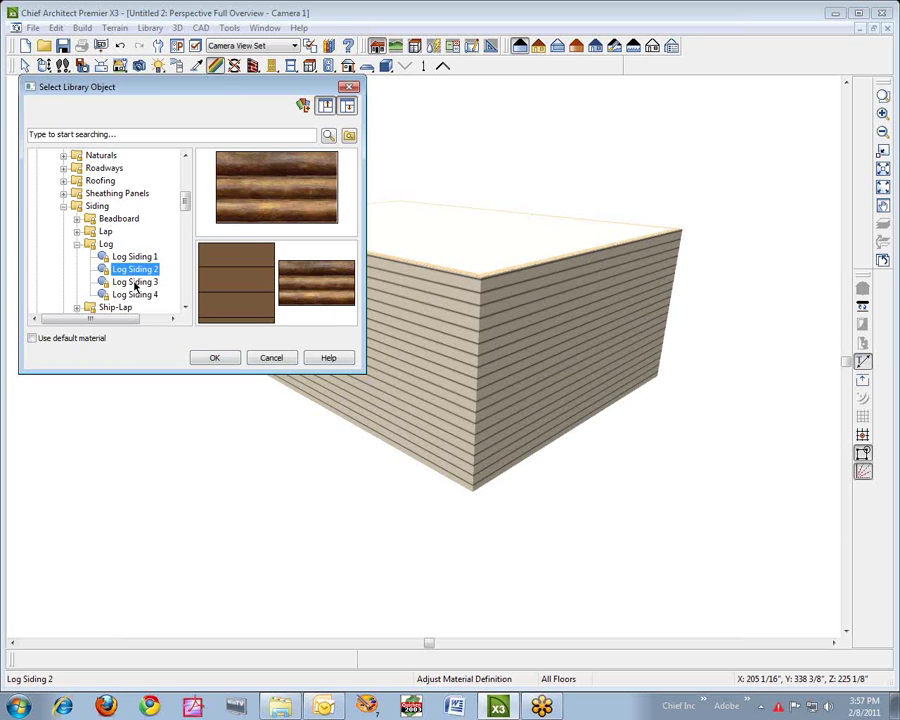
click(135, 284)
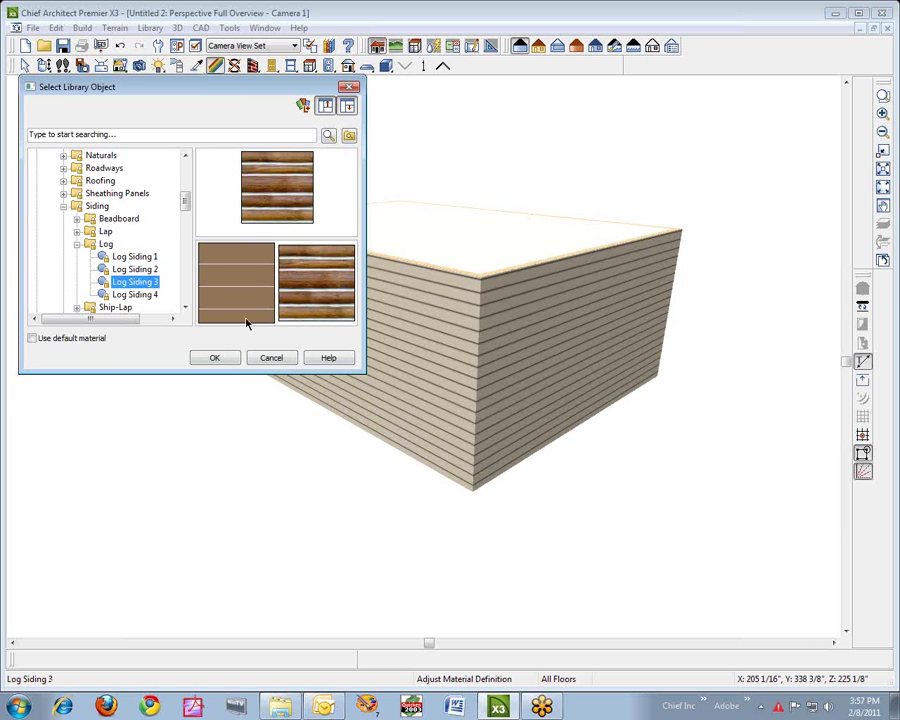
click(216, 358)
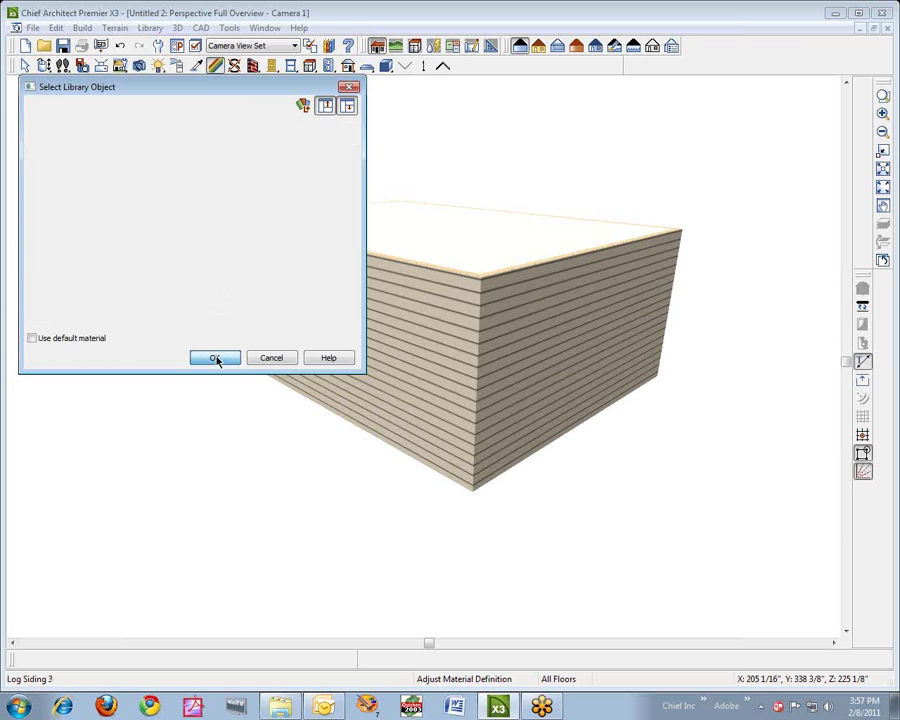
click(477, 391)
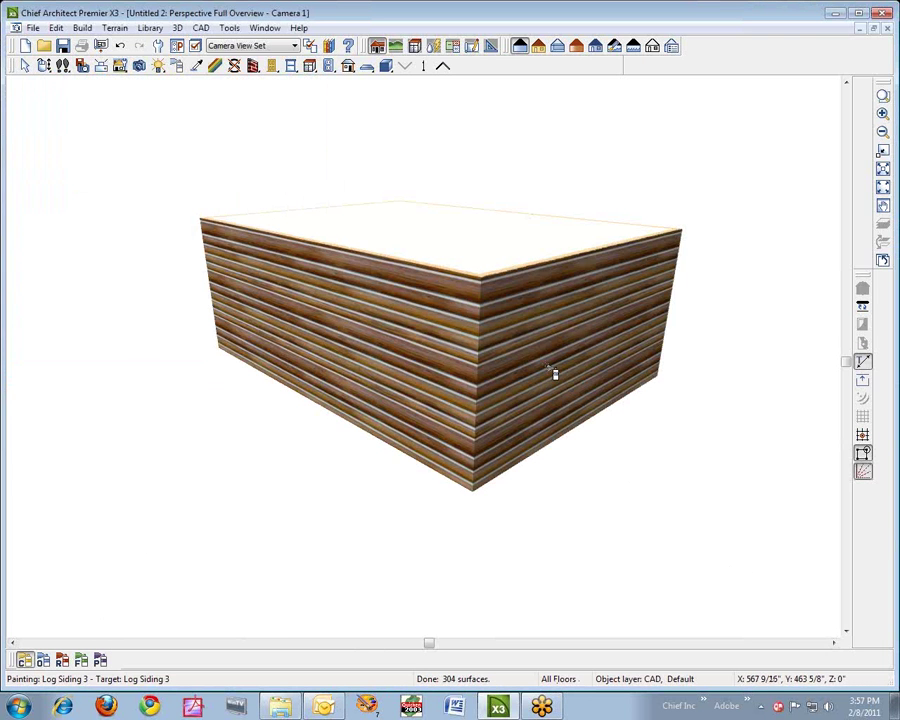
click(45, 68)
Paint the left and right walls with Log Siding 3, then select the building's exterior room
drag(466, 382, 216, 396)
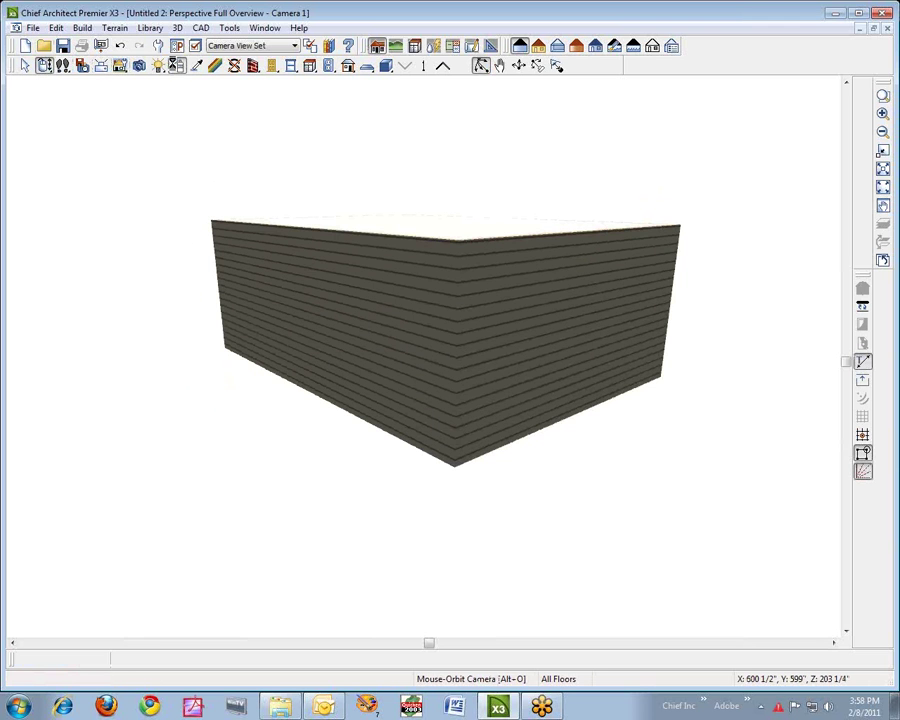
click(176, 65)
drag(251, 290, 381, 394)
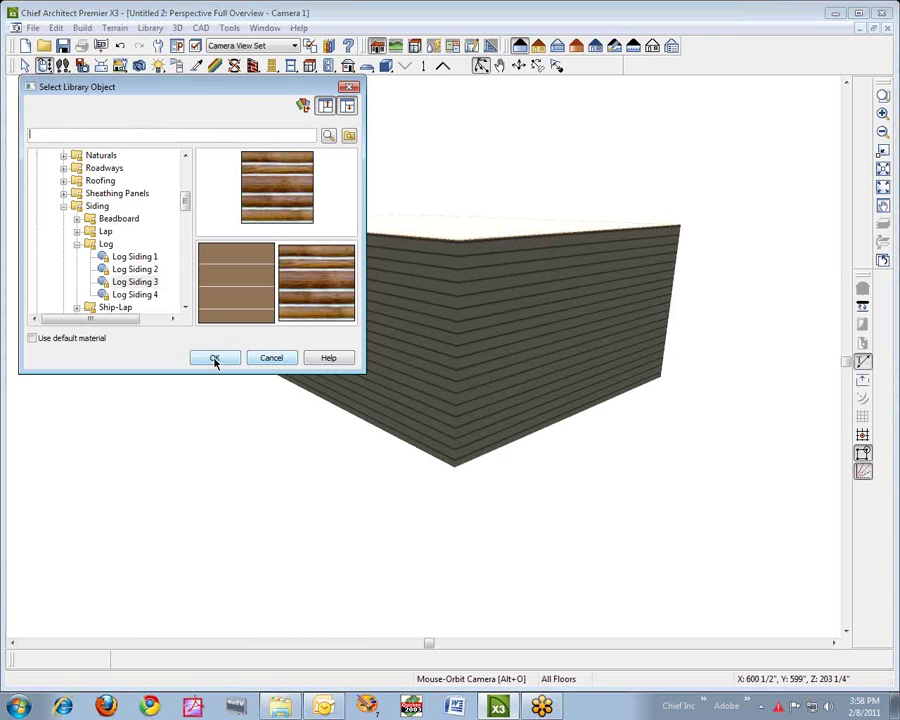
click(215, 358)
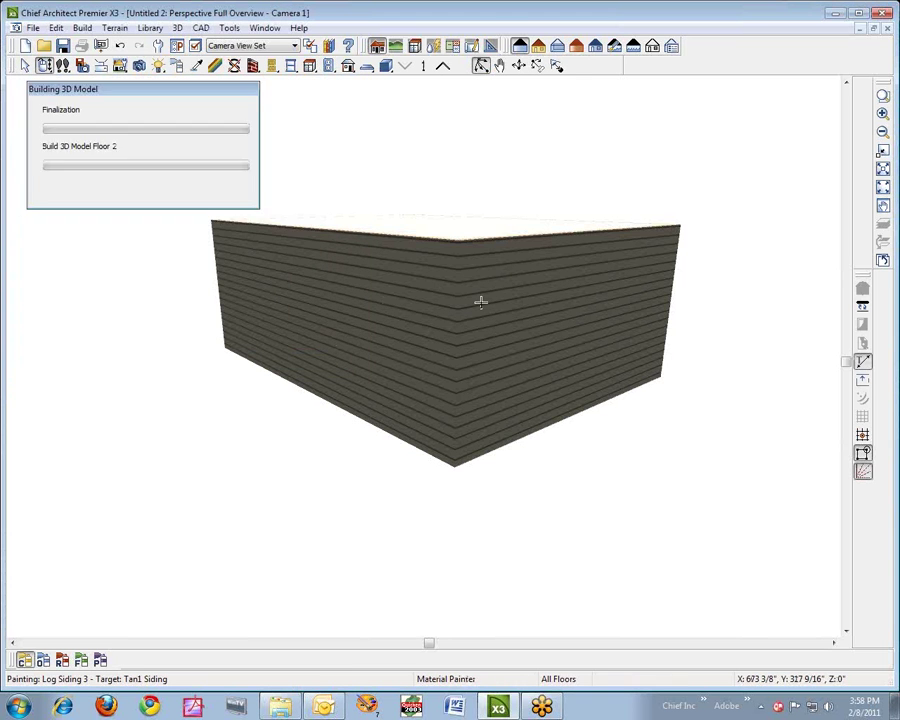
click(386, 316)
click(535, 327)
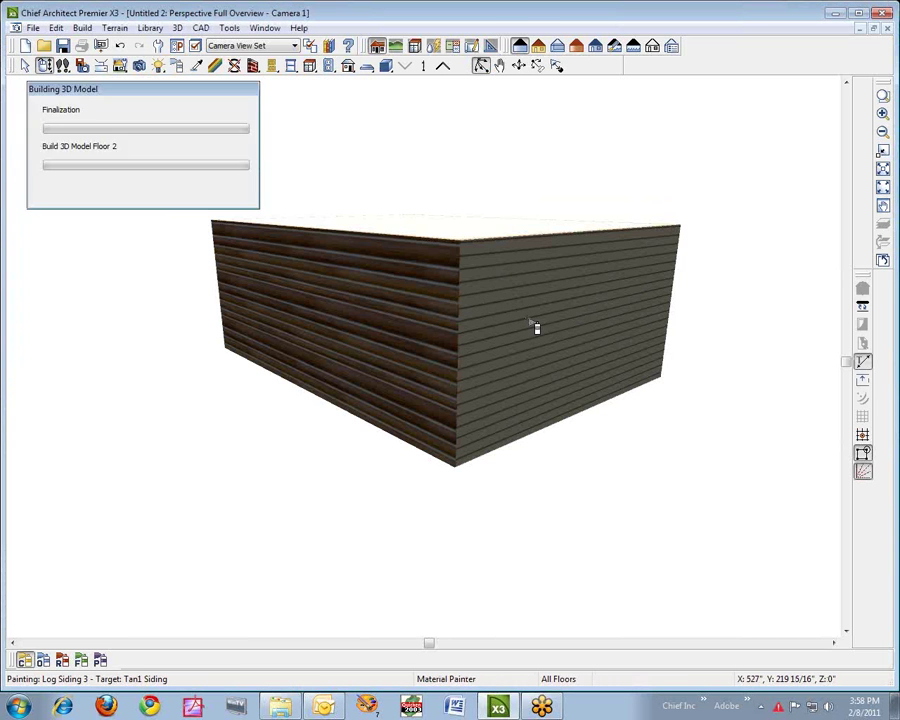
click(25, 65)
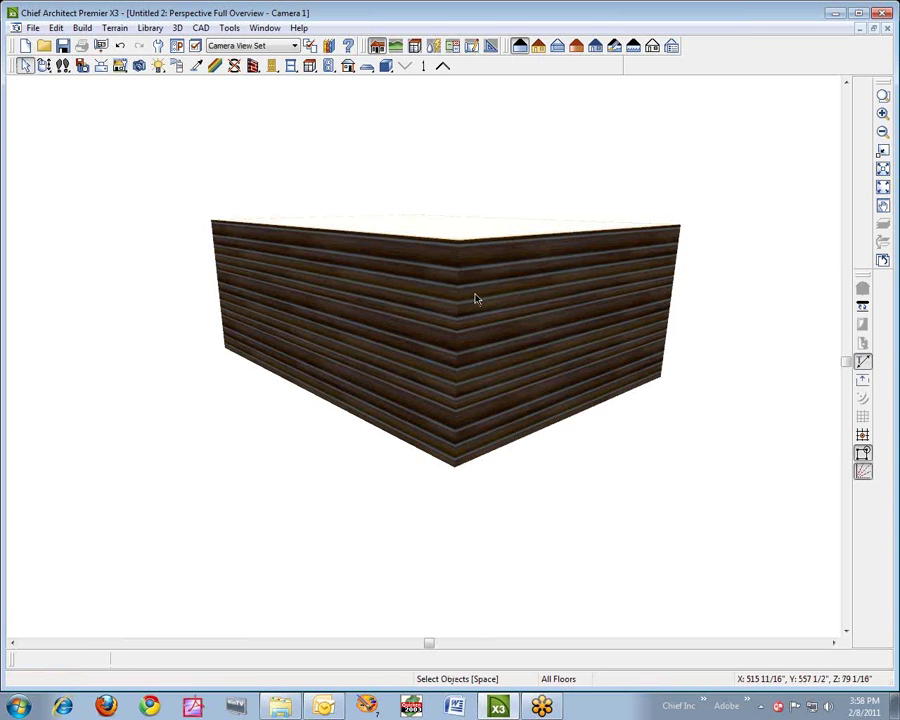
click(354, 337)
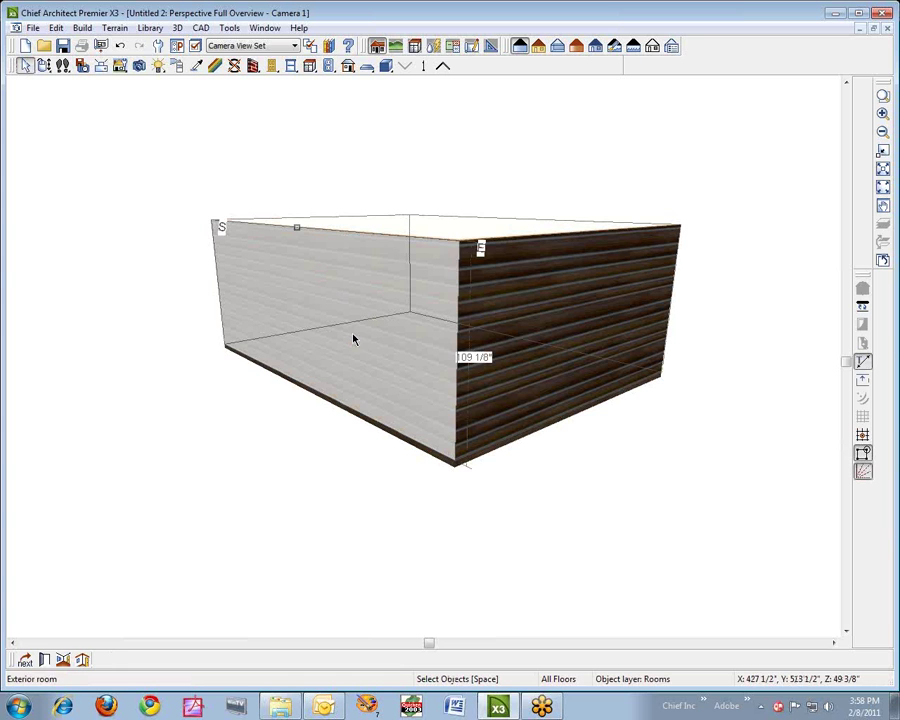
Open the left wall's specification and inspect the Siding-4 wall type layers without changes
click(24, 661)
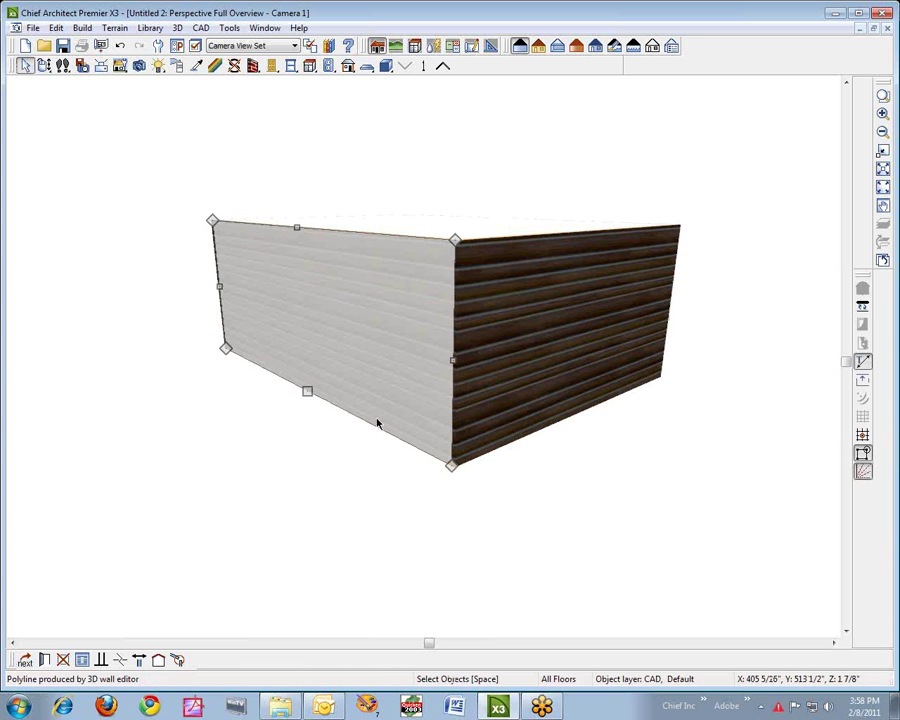
click(44, 661)
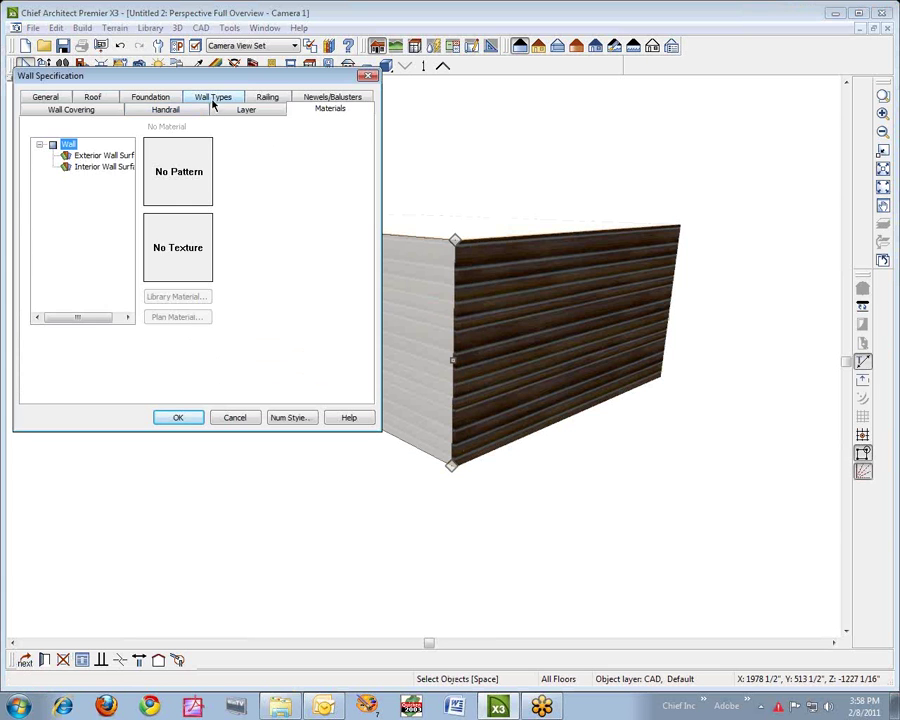
click(213, 98)
click(252, 147)
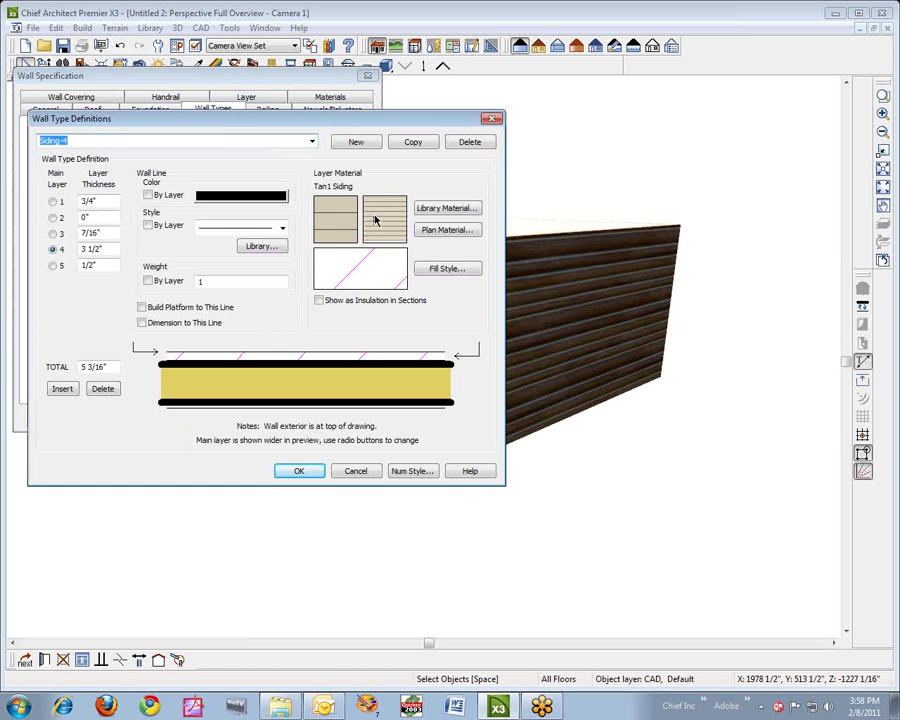
click(355, 471)
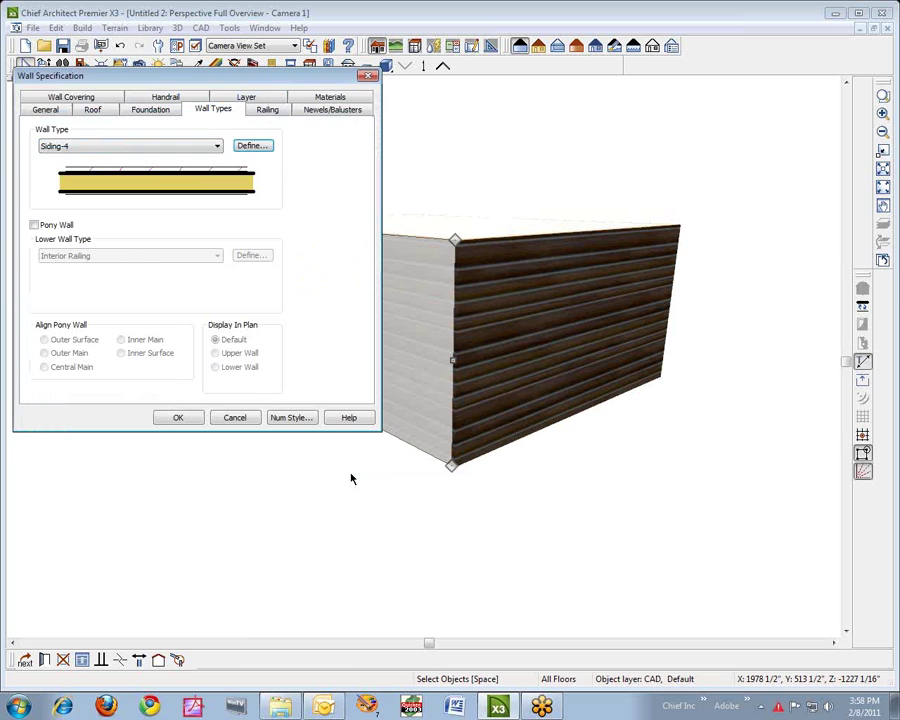
Confirm the Exterior Wall Surface is Log Siding 3, apply with OK, and deselect the wall
click(338, 98)
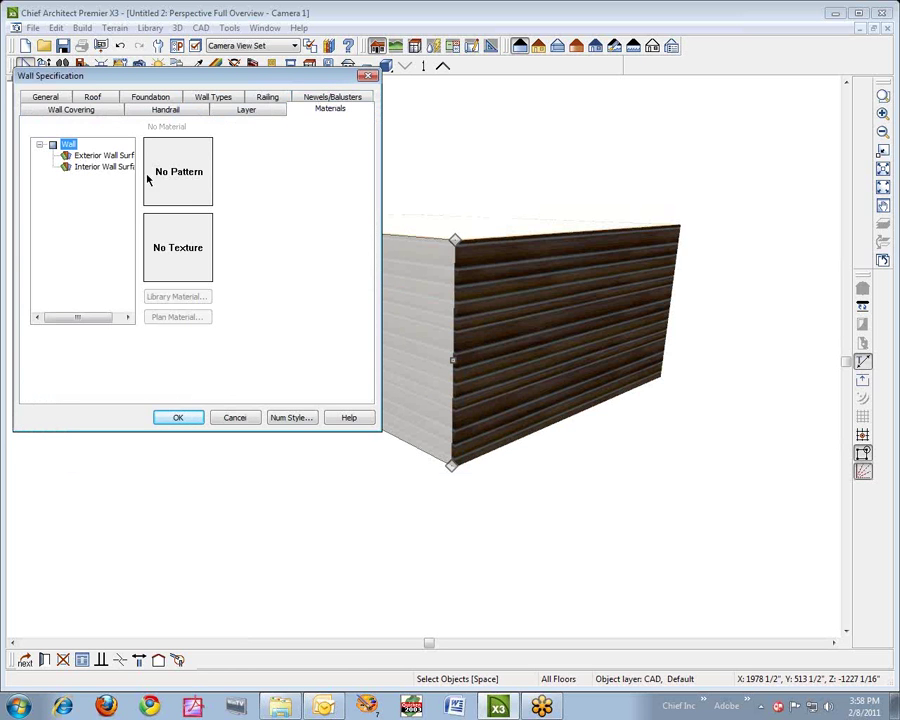
click(124, 157)
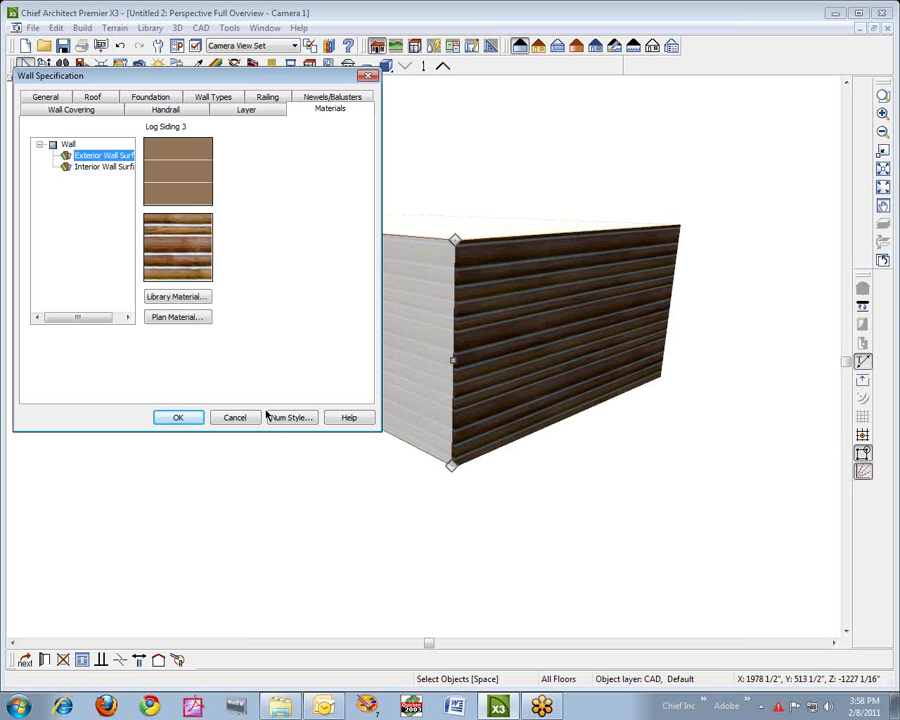
click(177, 419)
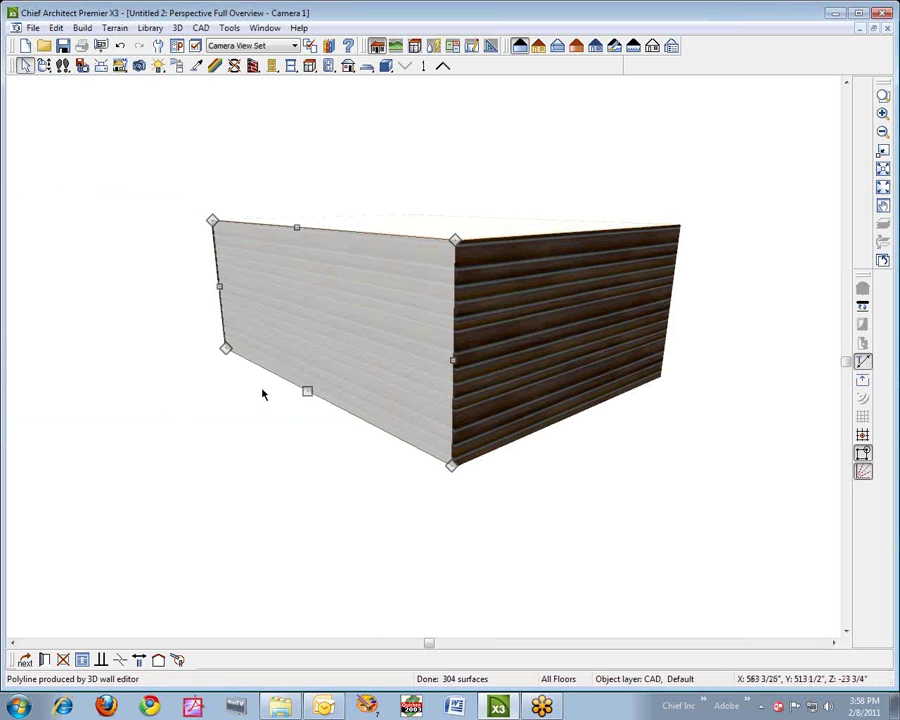
click(251, 408)
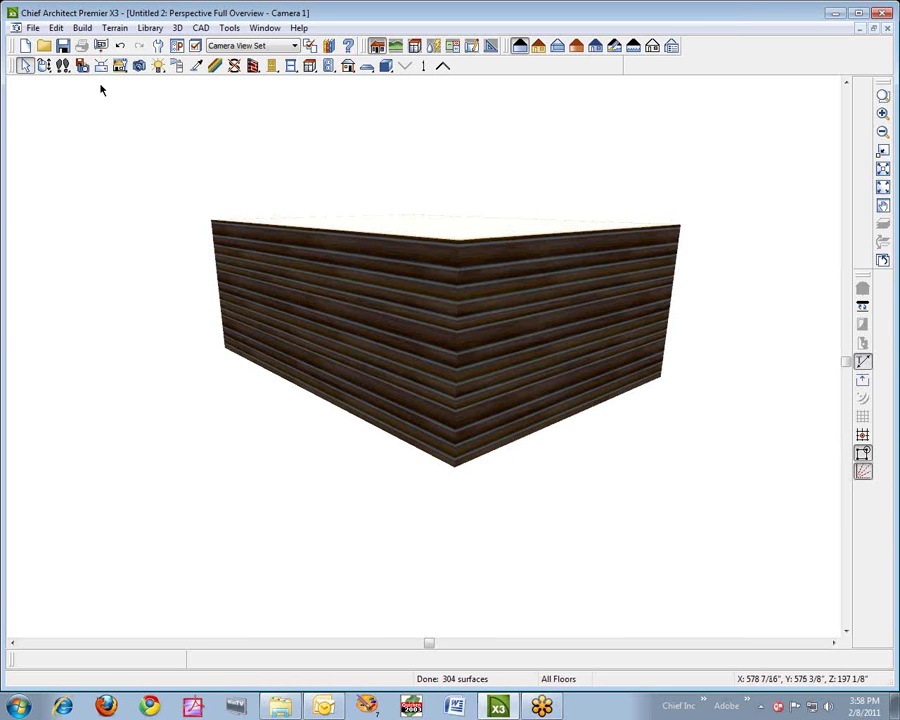
Select the left wall and open its Exterior Wall Surface Plan Materials list showing Log Siding 3
click(316, 328)
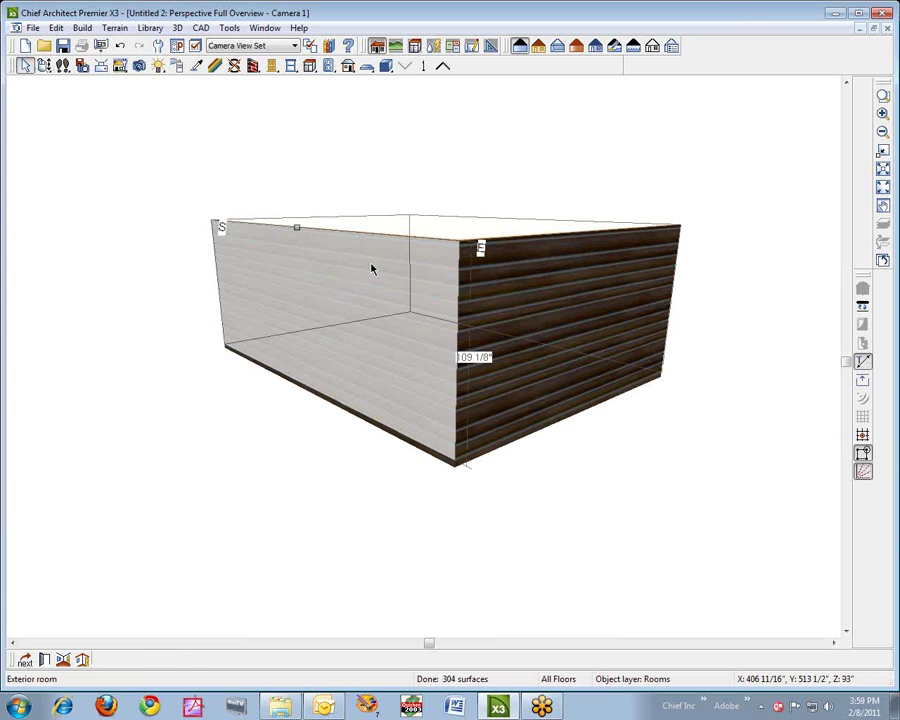
click(24, 660)
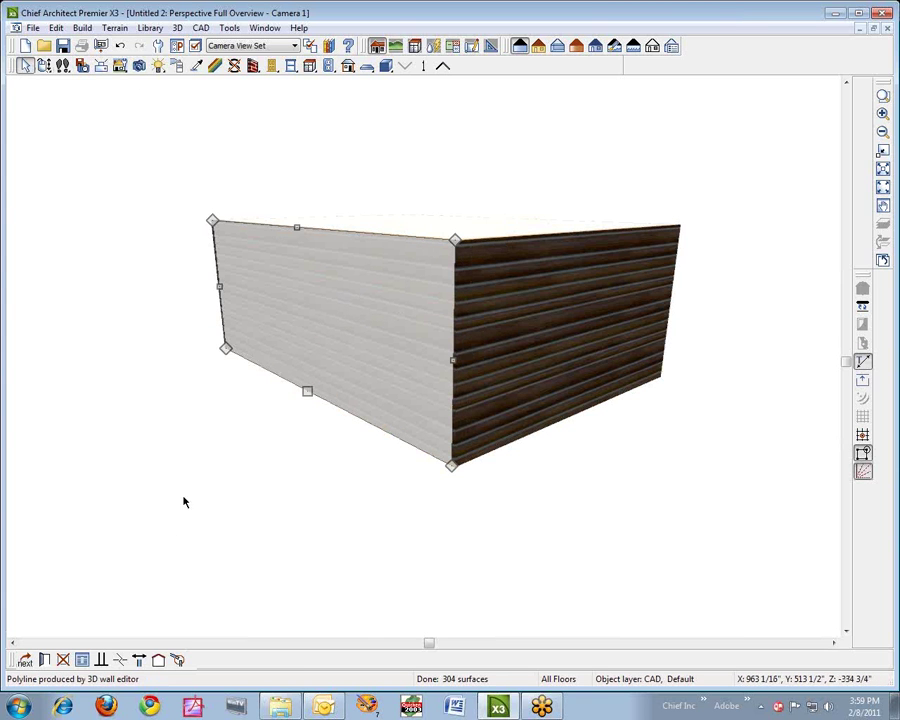
click(45, 661)
click(106, 156)
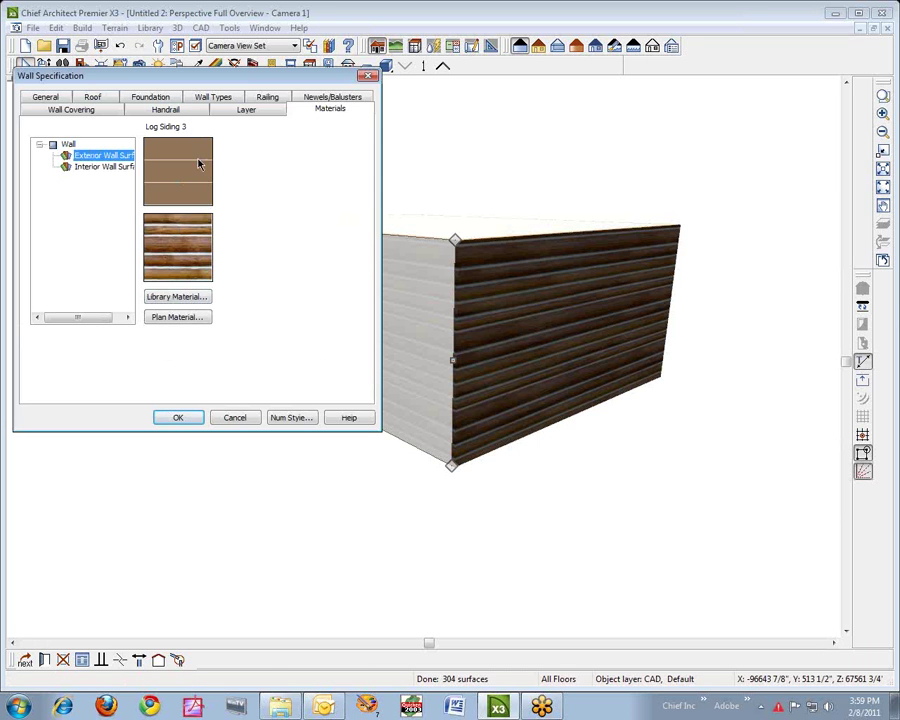
click(176, 318)
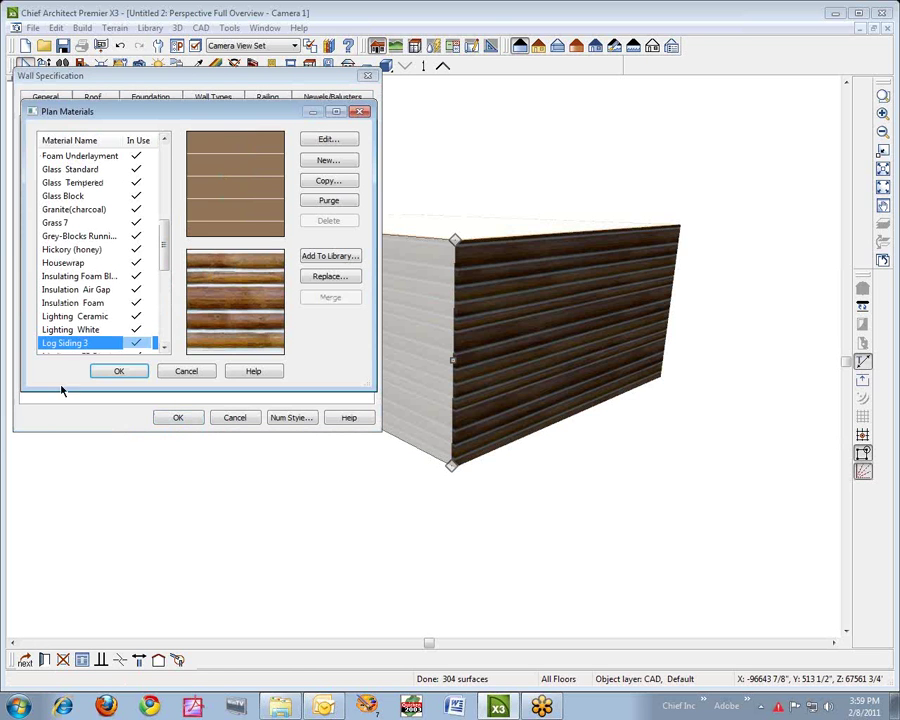
Copy the Log Siding 3 material and name the copy 'Log Siding 3-90d'
click(340, 184)
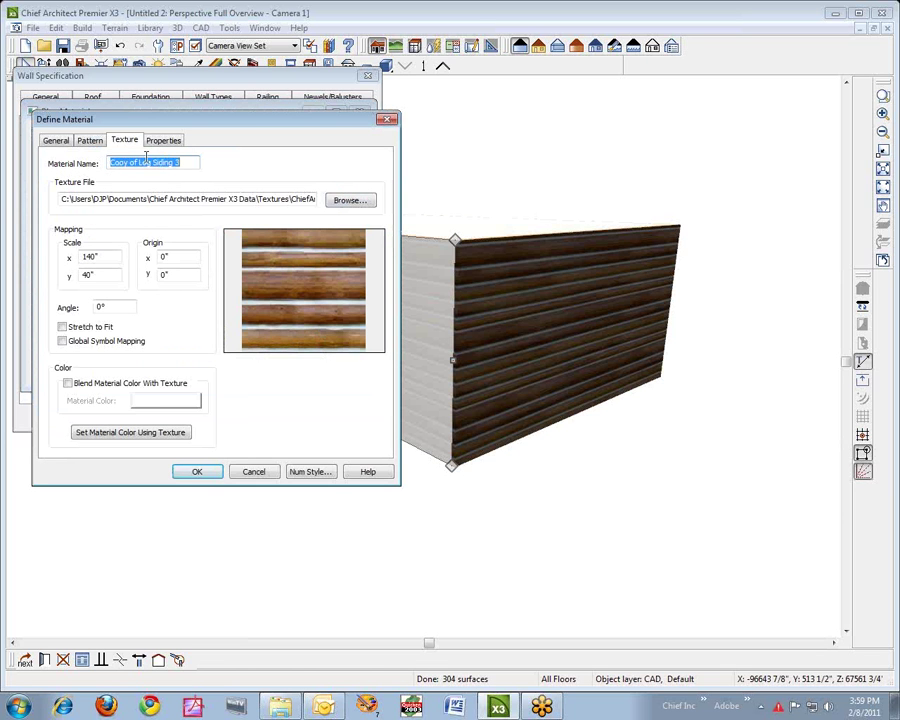
drag(139, 162, 64, 170)
key(Delete)
click(180, 163)
text(-90d)
Set the copied material's pattern angle to 90°
click(89, 140)
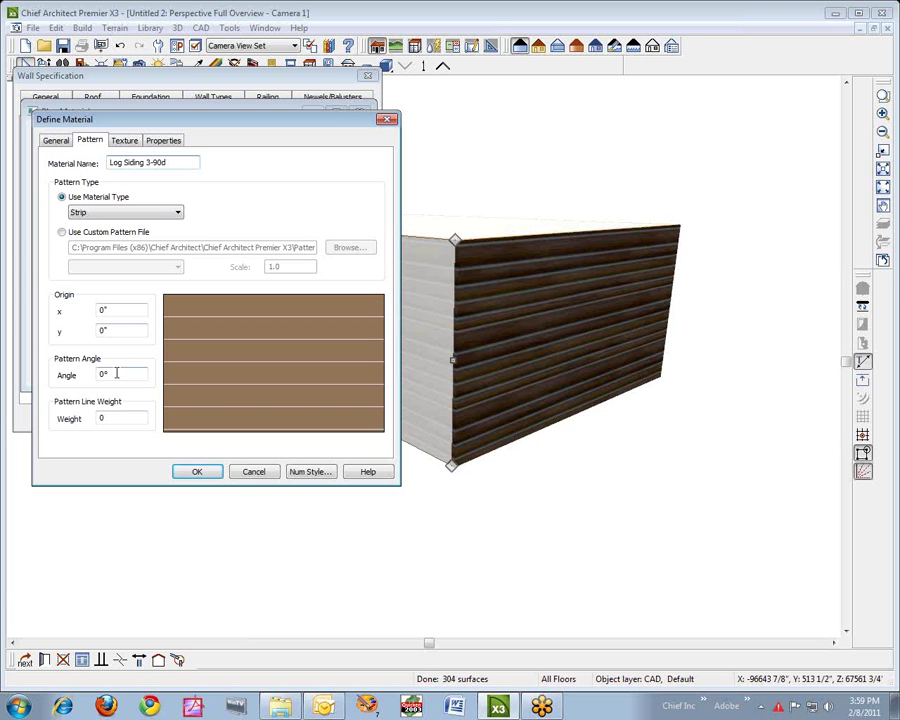
drag(117, 373, 2, 372)
text(90)
key(Tab)
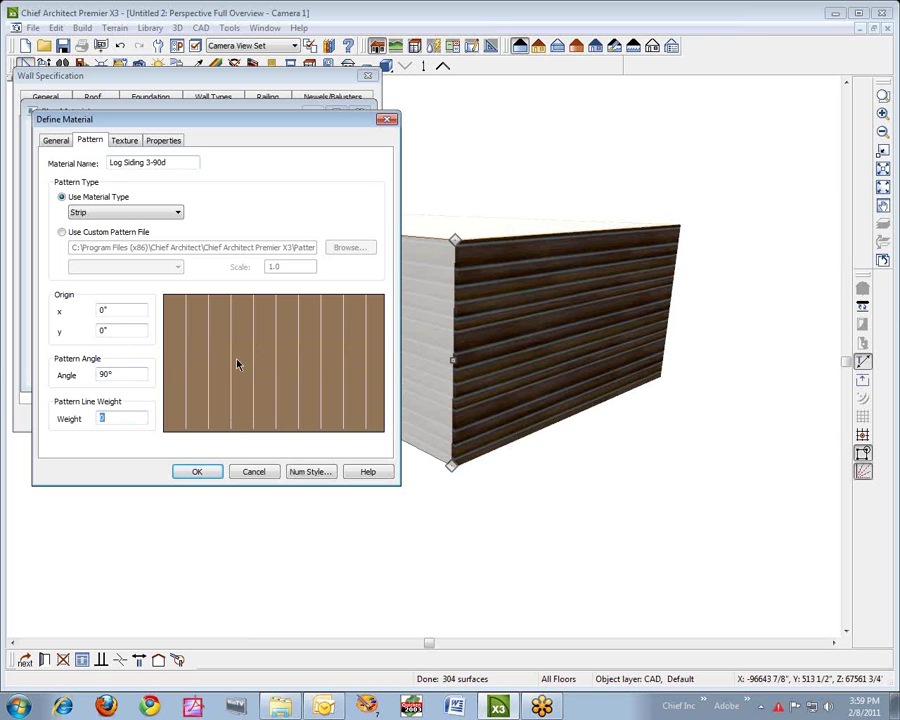
Set the texture angle to 90° and save the Log Siding 3-90d material
click(125, 145)
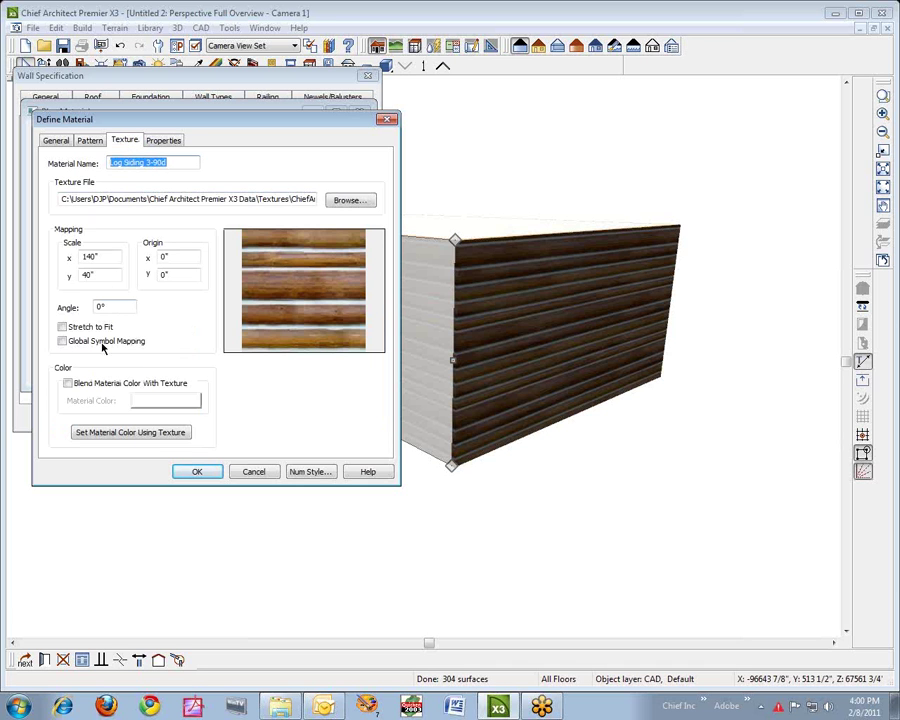
click(97, 143)
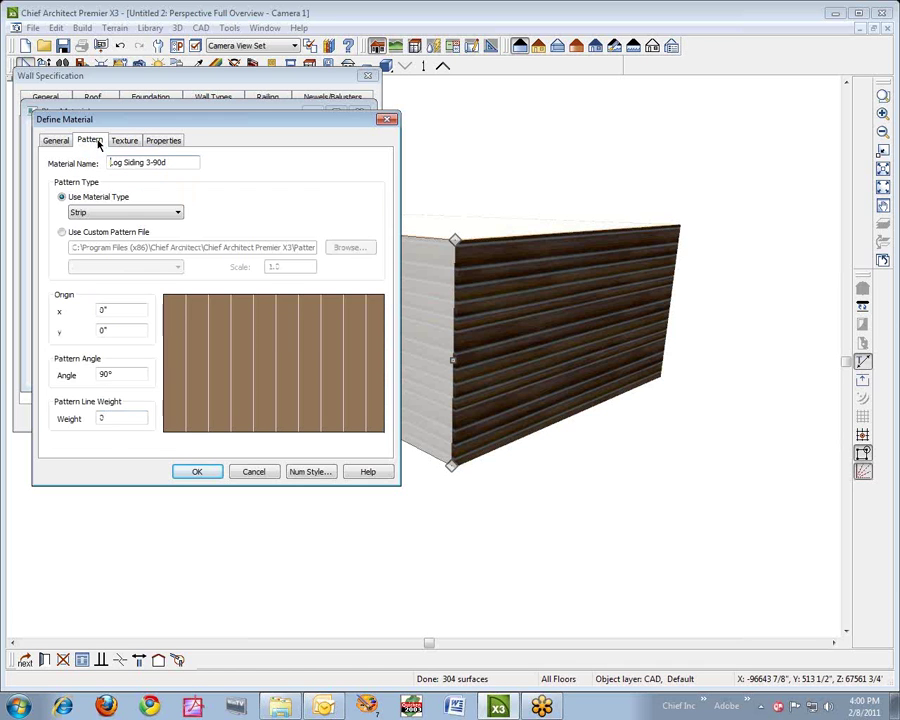
click(124, 142)
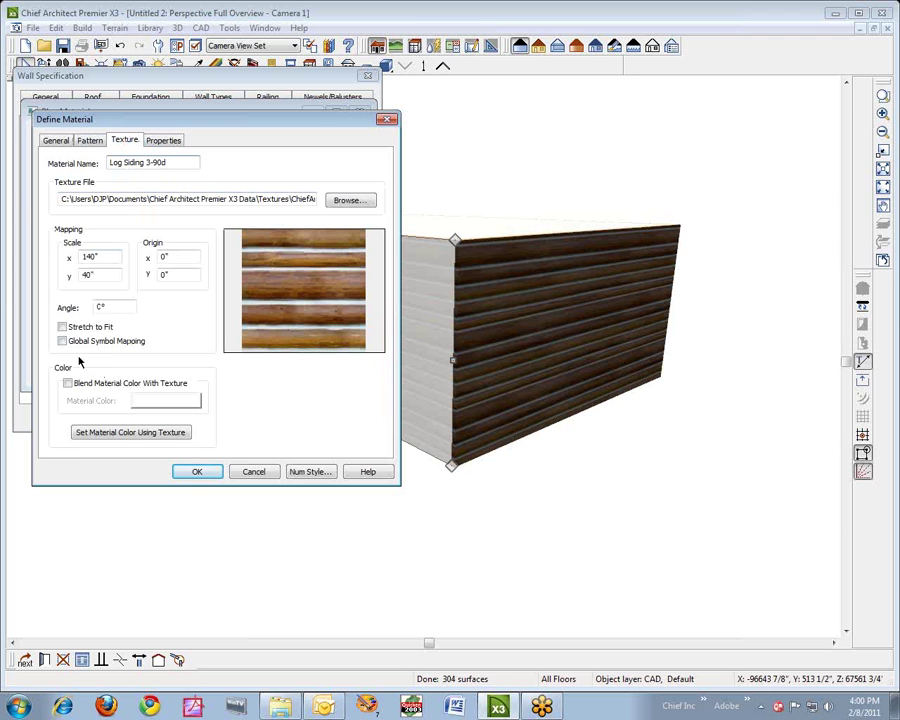
double_click(110, 306)
text(90)
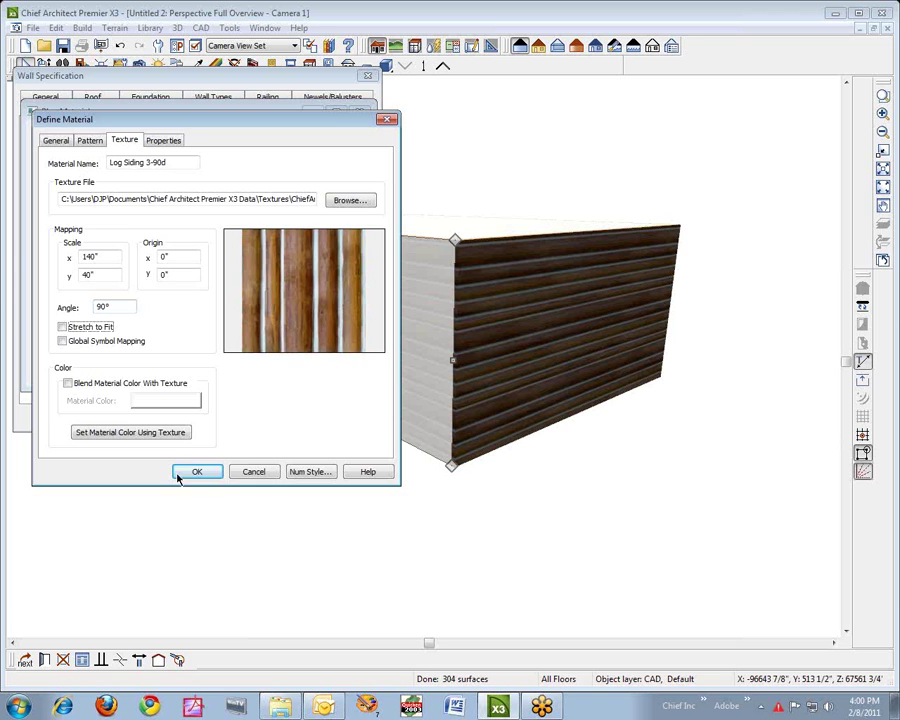
click(199, 472)
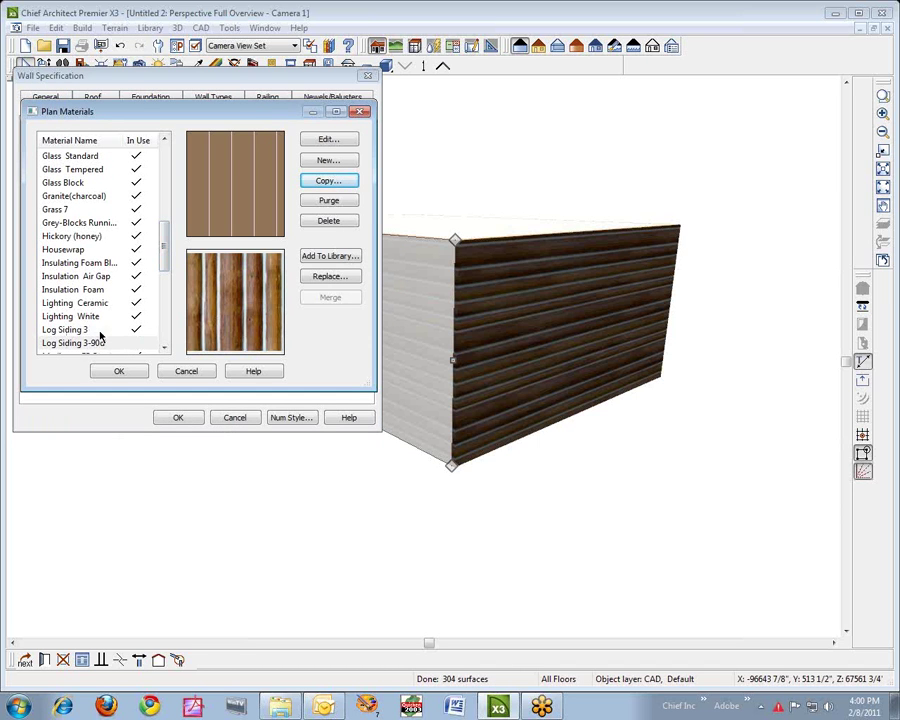
Apply Log Siding 3-90d to the wall and deselect it to show the vertical logs
click(119, 371)
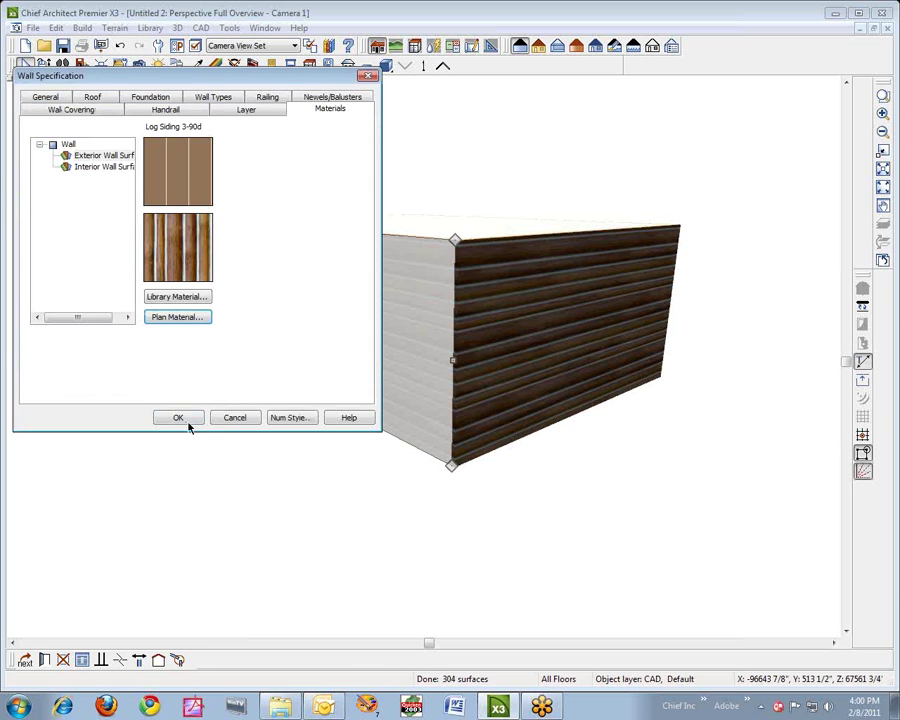
click(178, 417)
click(391, 547)
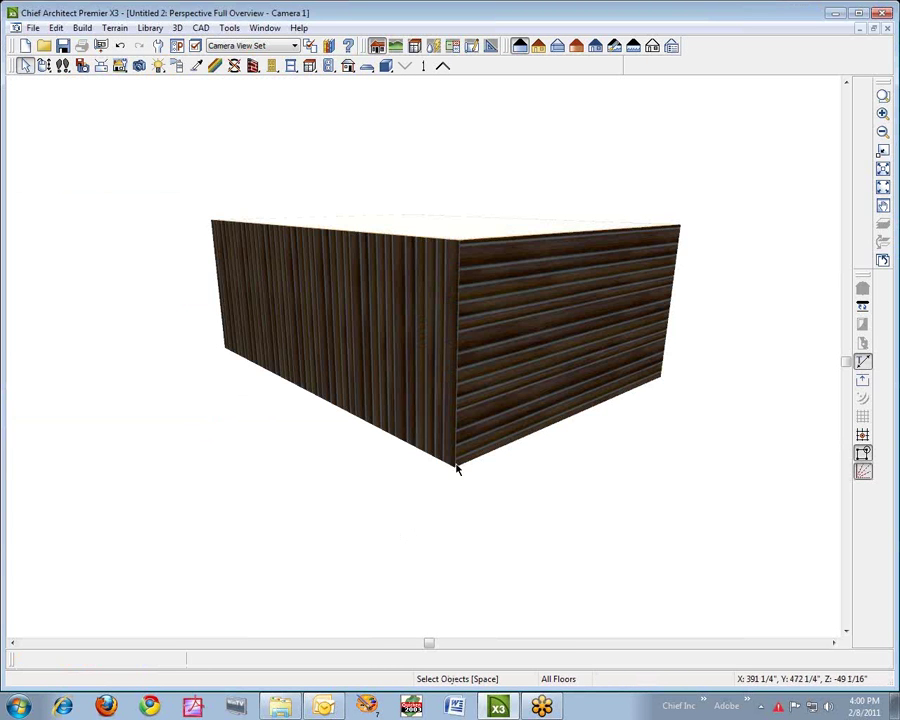
Orbit the camera around the box to compare the vertical and horizontal log walls
click(44, 65)
mouse_move(475, 373)
mouse_down()
mouse_move(452, 398)
mouse_move(267, 406)
mouse_move(237, 396)
mouse_move(615, 408)
mouse_move(554, 358)
mouse_move(482, 382)
mouse_move(379, 376)
mouse_move(466, 372)
mouse_up()
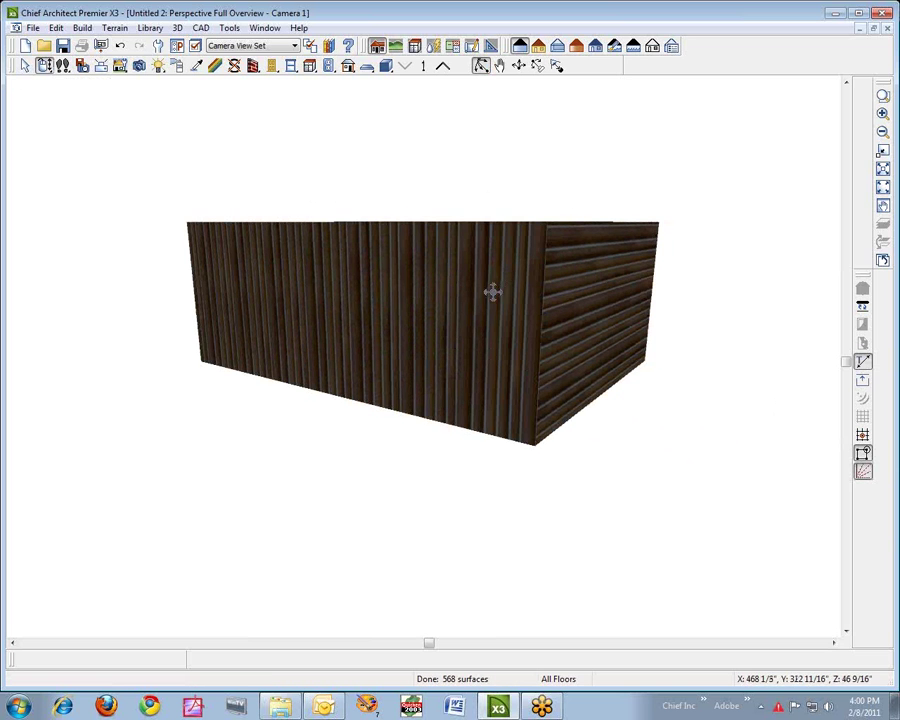
drag(492, 291, 456, 287)
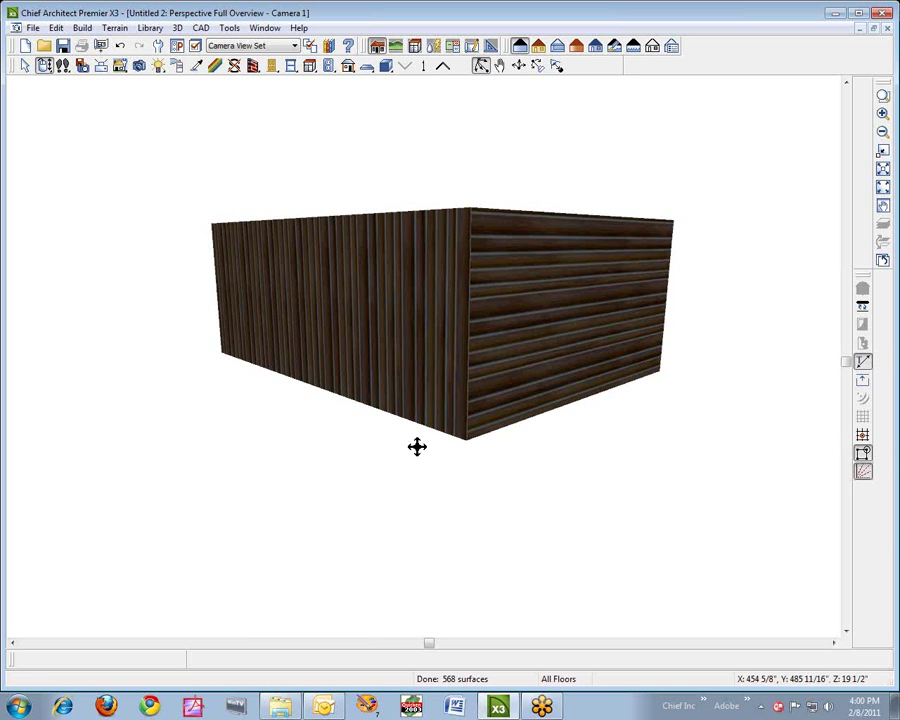